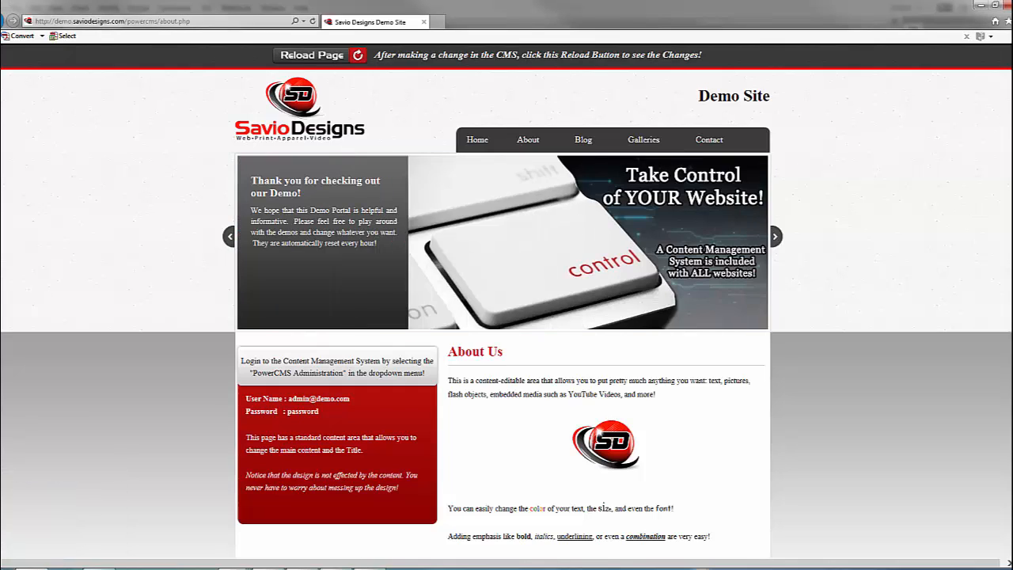
Switch to the CMS login window, log in with the prefilled credentials and open the About page's Content area for editing
left_click(99, 569)
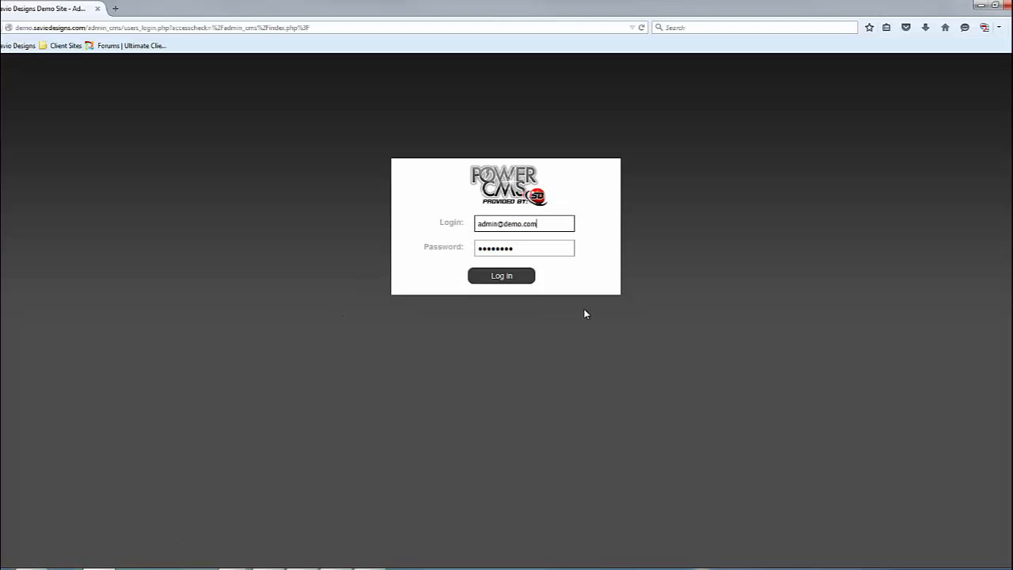
left_click(517, 281)
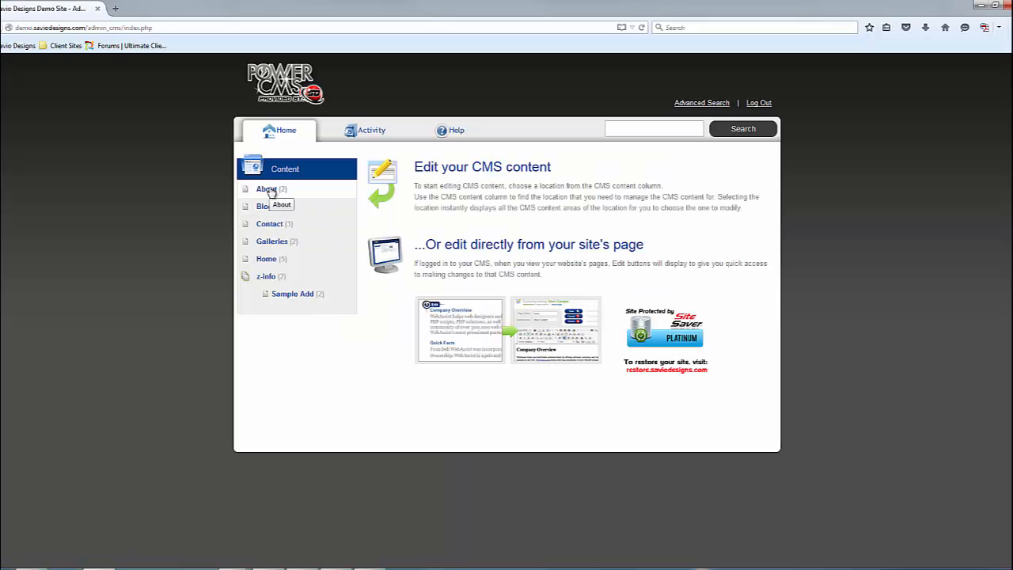
left_click(268, 190)
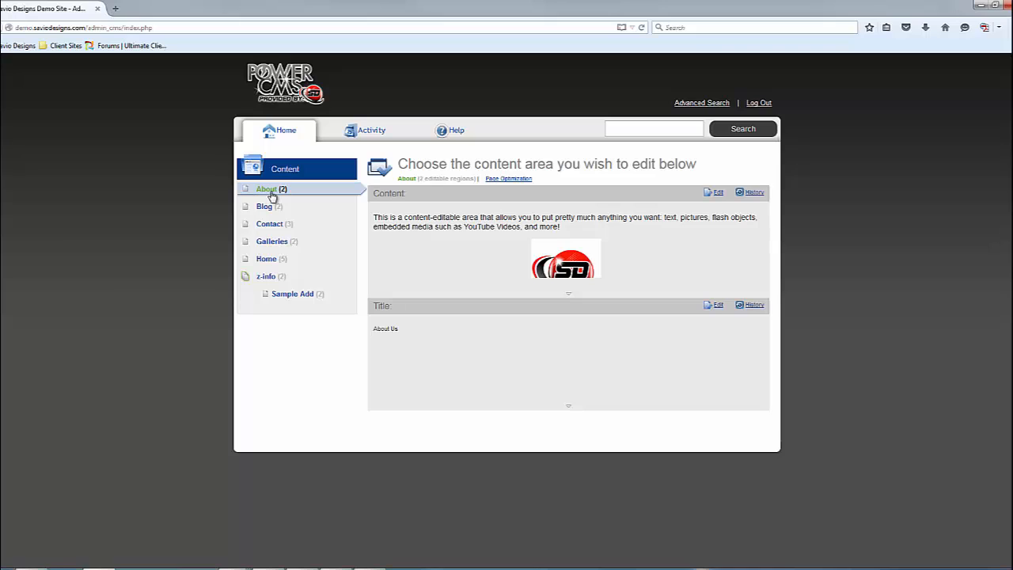
left_click(719, 194)
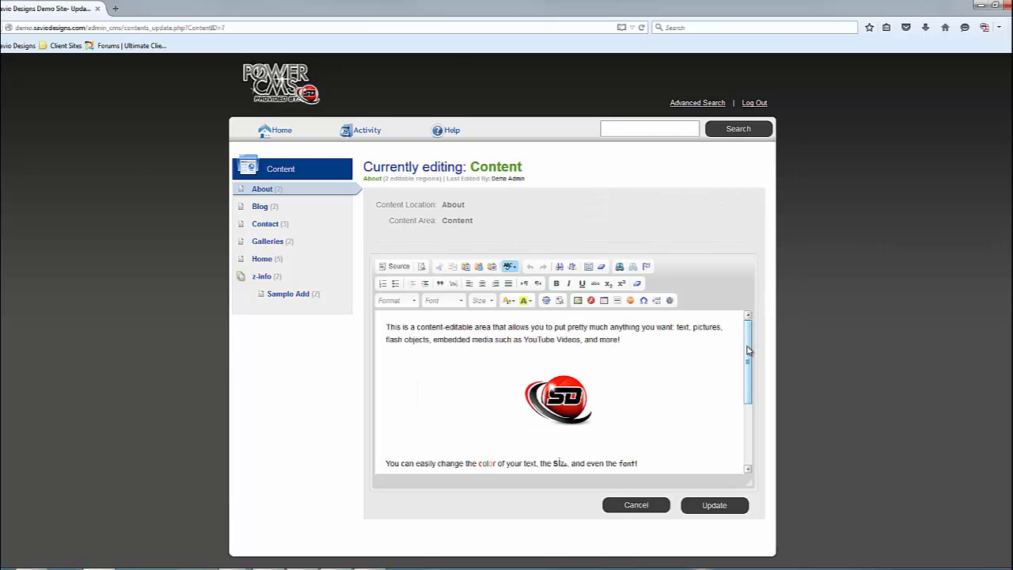
mouse_move(749, 350)
left_mouse_down()
mouse_move(750, 400)
mouse_move(750, 349)
left_mouse_up()
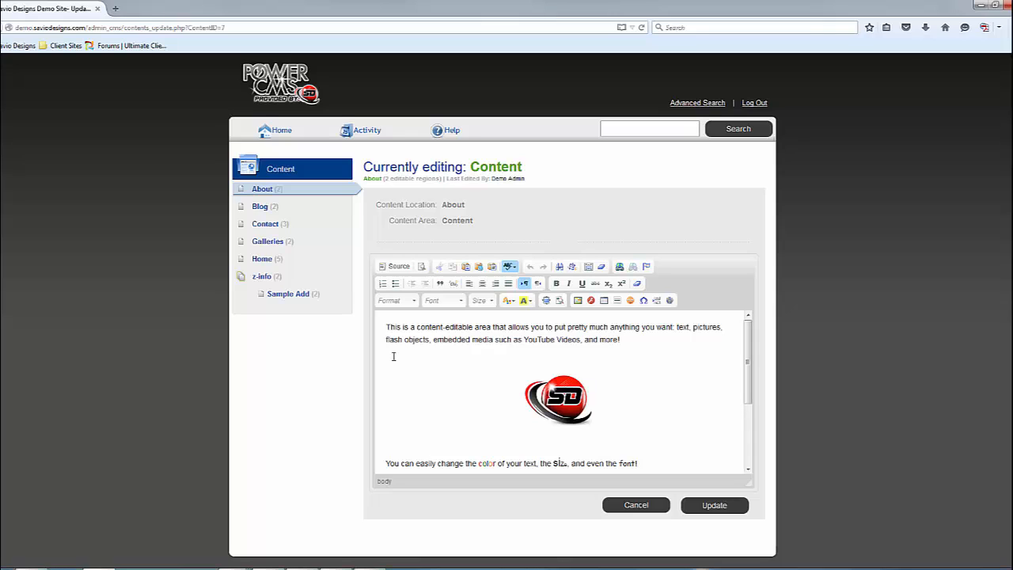
Start inserting an image on the blank line below the first paragraph and browse the server for its source file
left_click(433, 353)
left_click(577, 307)
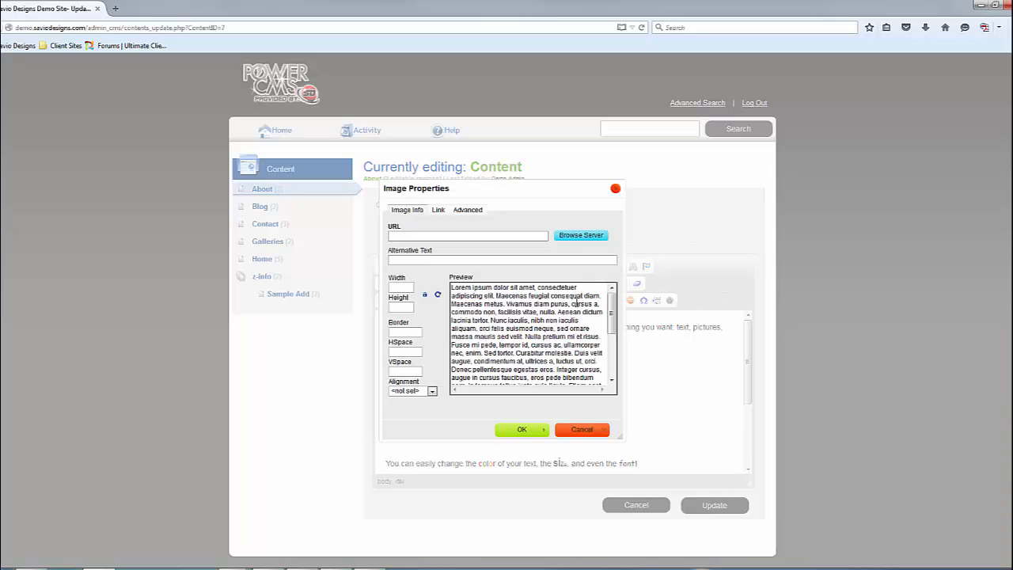
left_click(587, 236)
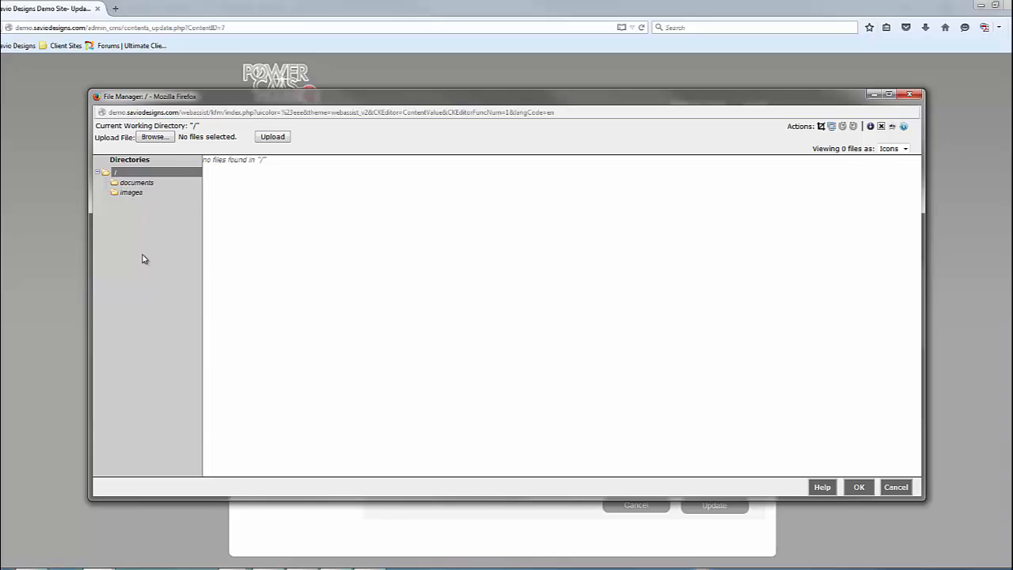
Create a sub-directory named test under the root directory in the file manager
right_click(121, 176)
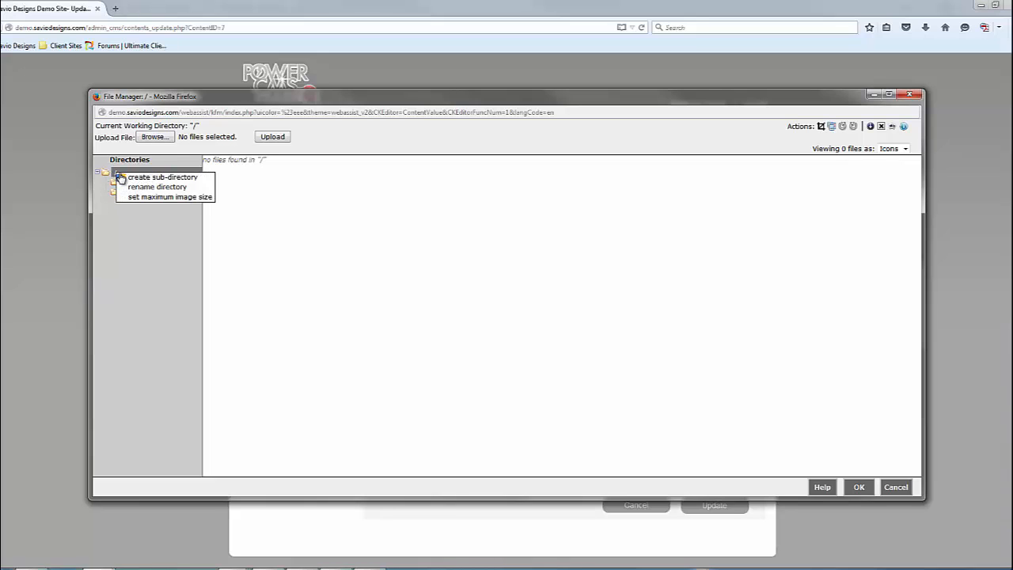
left_click(127, 177)
type("t")
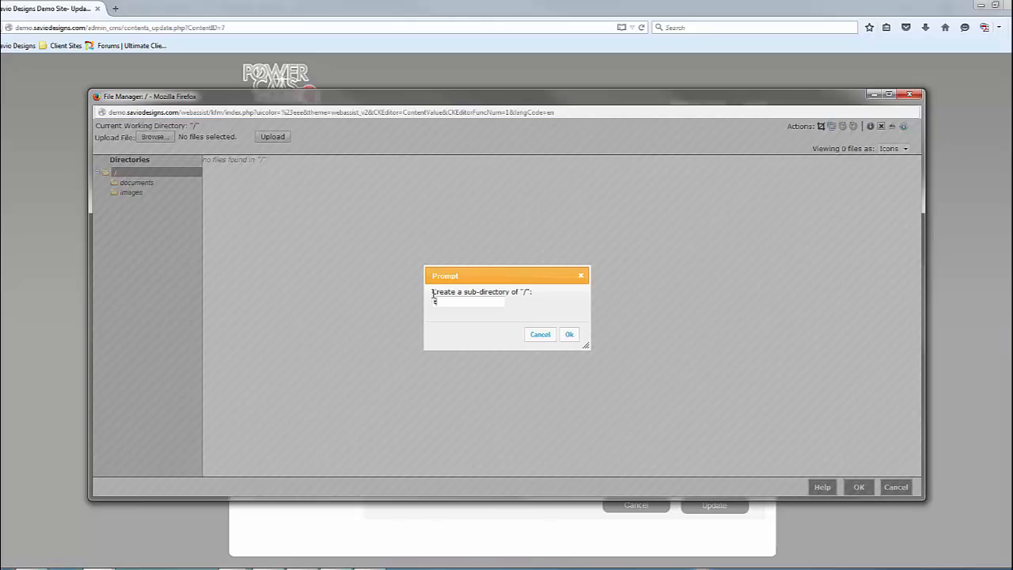
type("est")
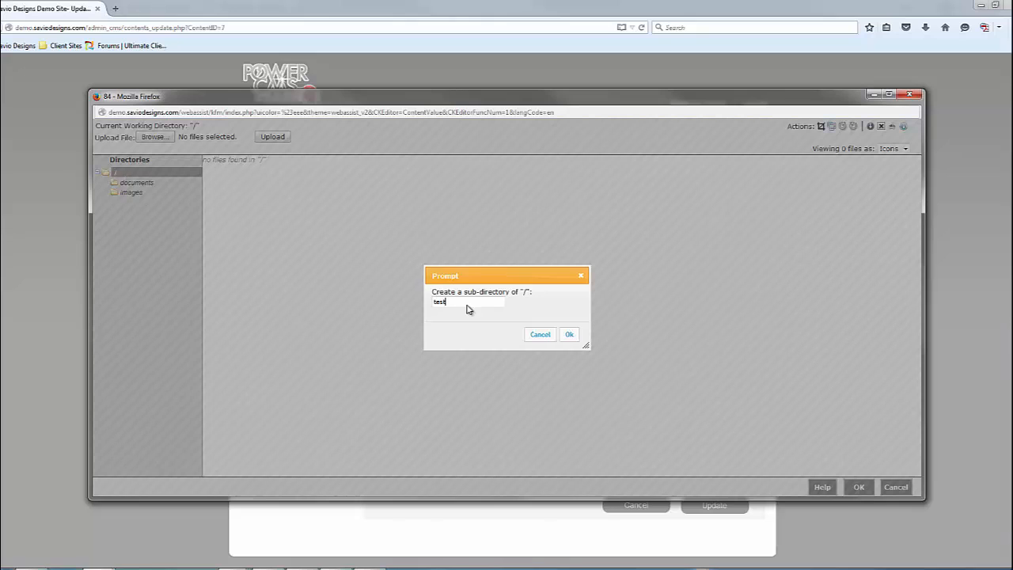
left_click(570, 334)
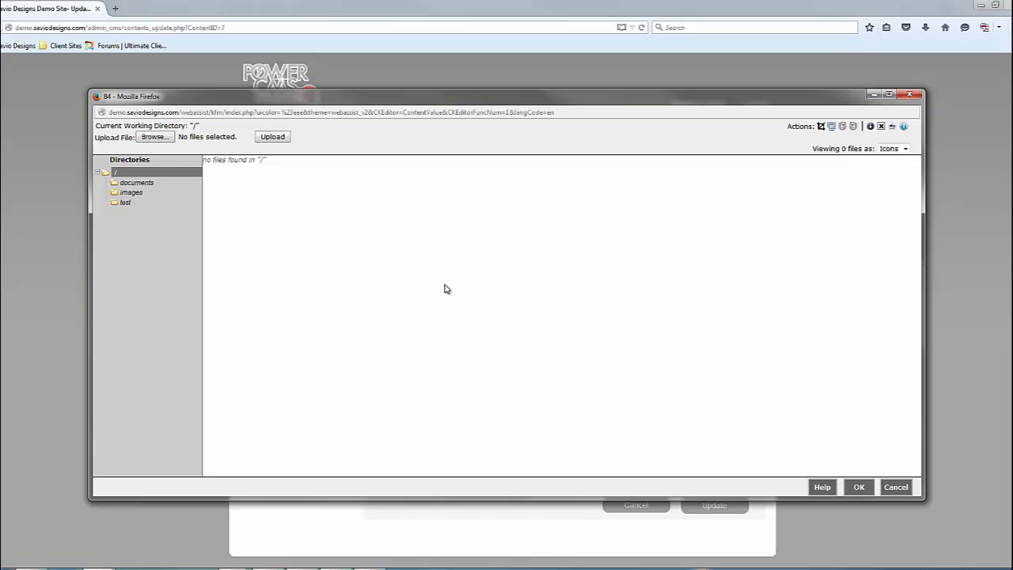
Delete the test directory and all its contents from the file manager
left_click(123, 205)
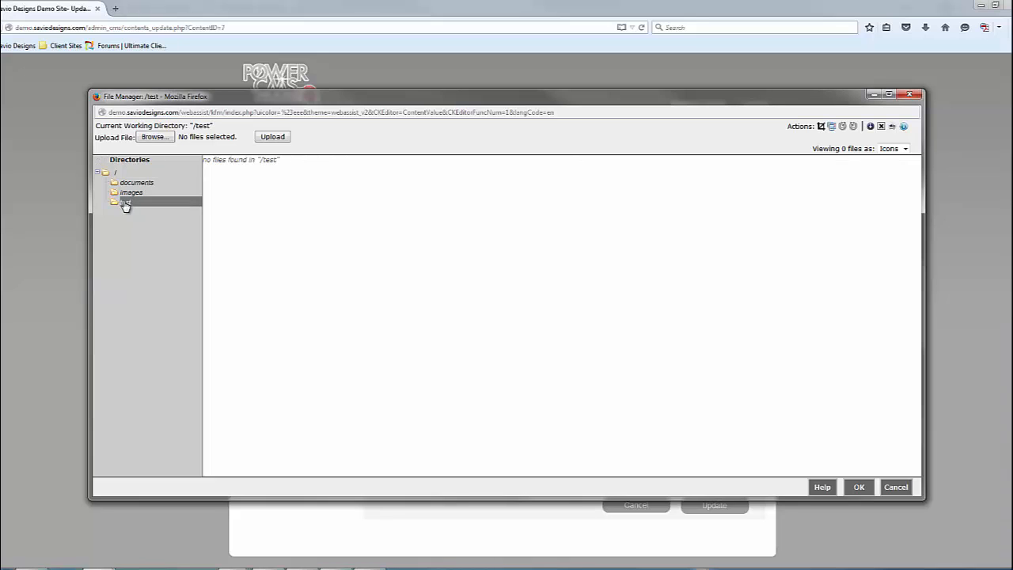
right_click(131, 207)
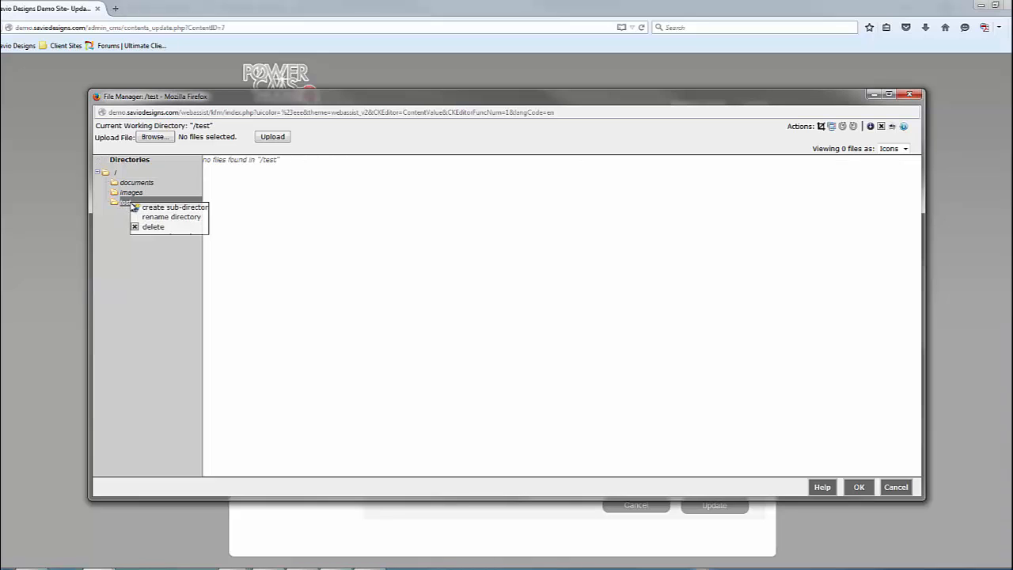
left_click(152, 230)
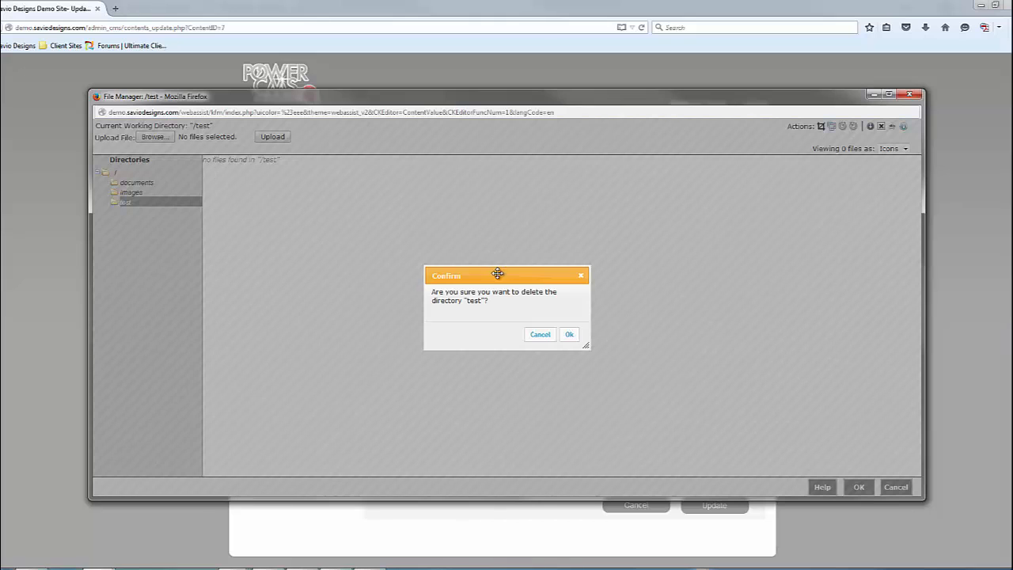
left_click(568, 336)
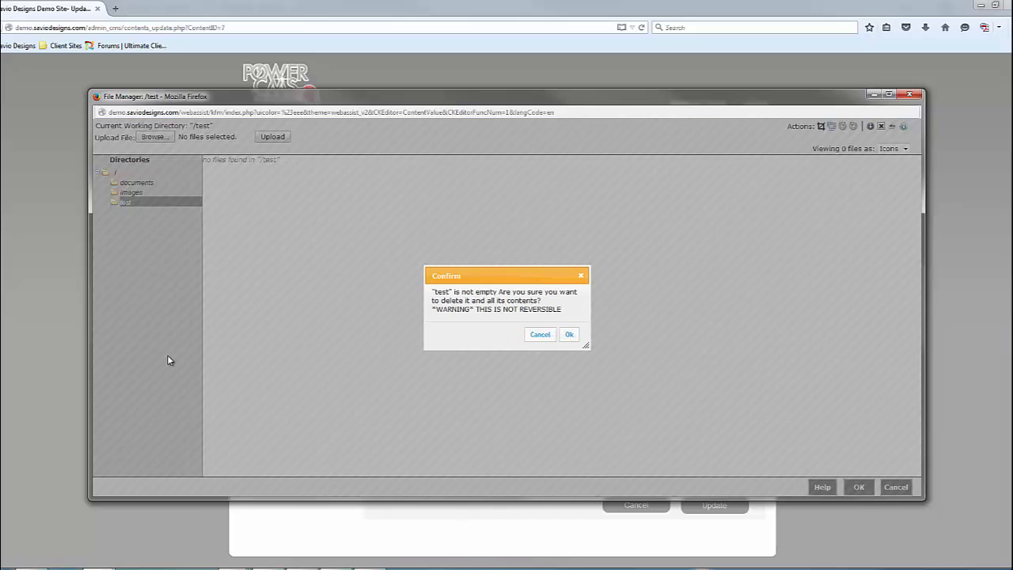
left_click(568, 334)
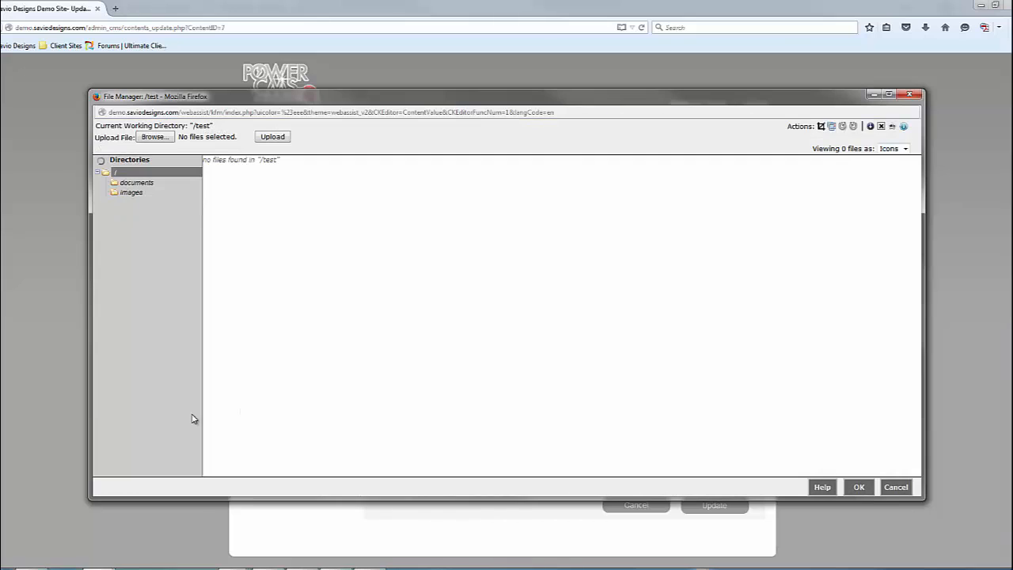
Upload the Jellyfish sample picture into the images directory
left_click(133, 195)
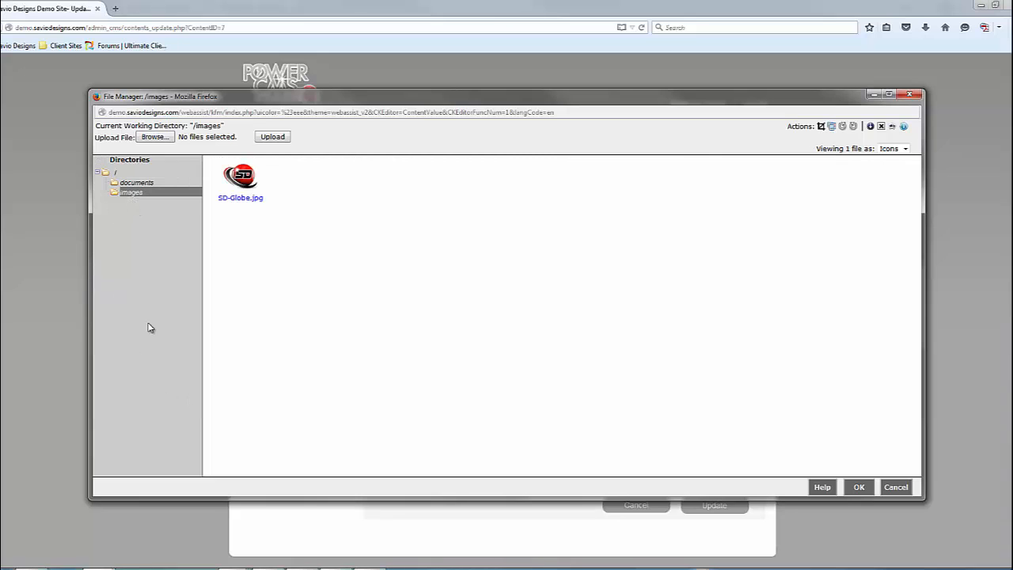
left_click(153, 137)
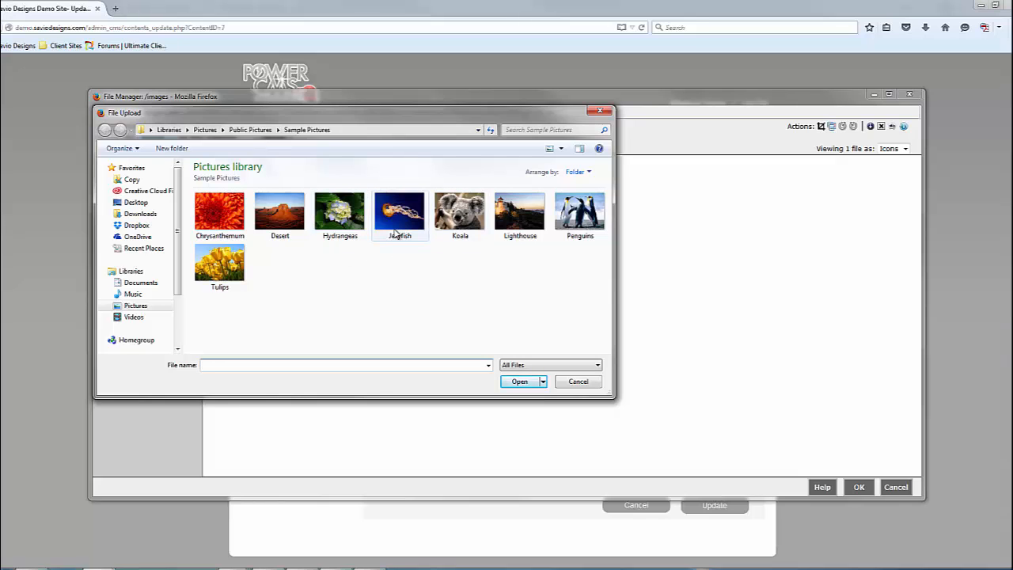
double_click(398, 227)
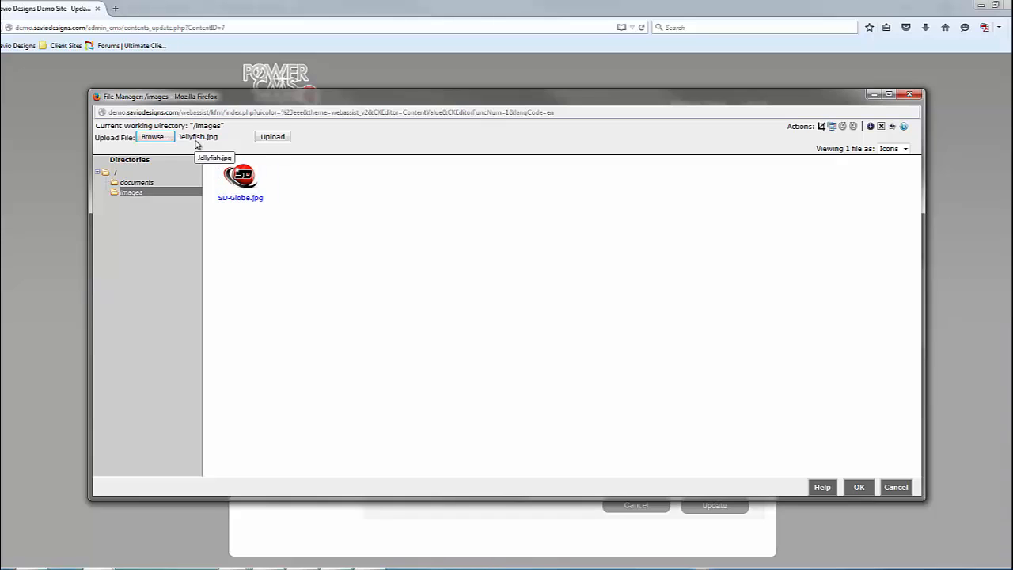
left_click(272, 138)
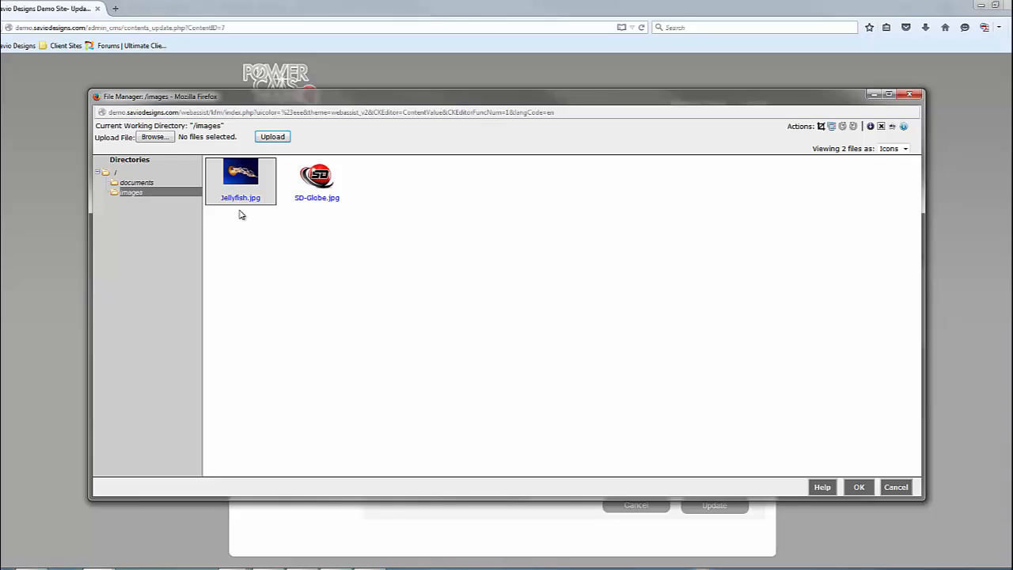
Choose Jellyfish.jpg from the images directory as the source of the new image
left_click(430, 194)
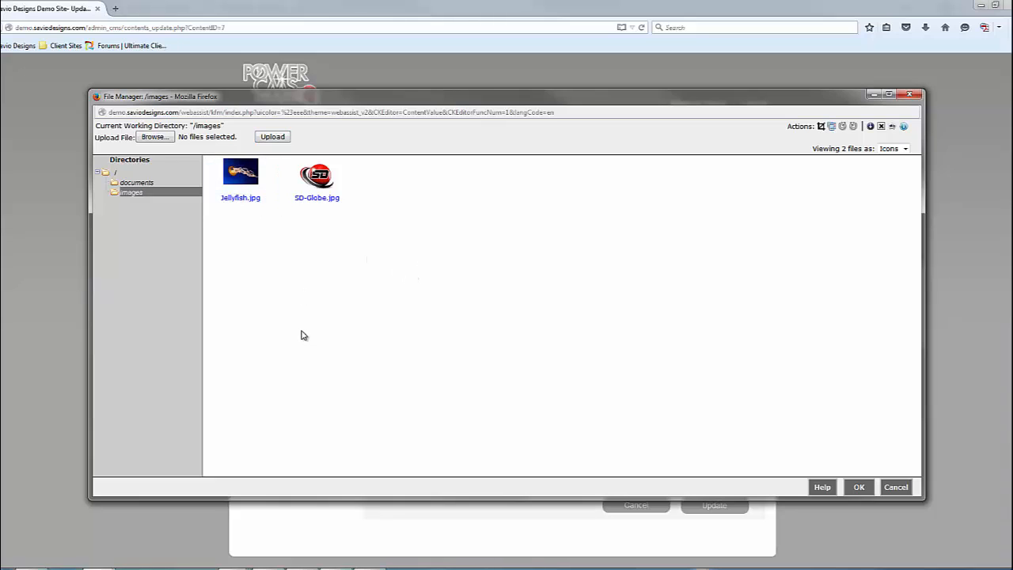
left_click(306, 200)
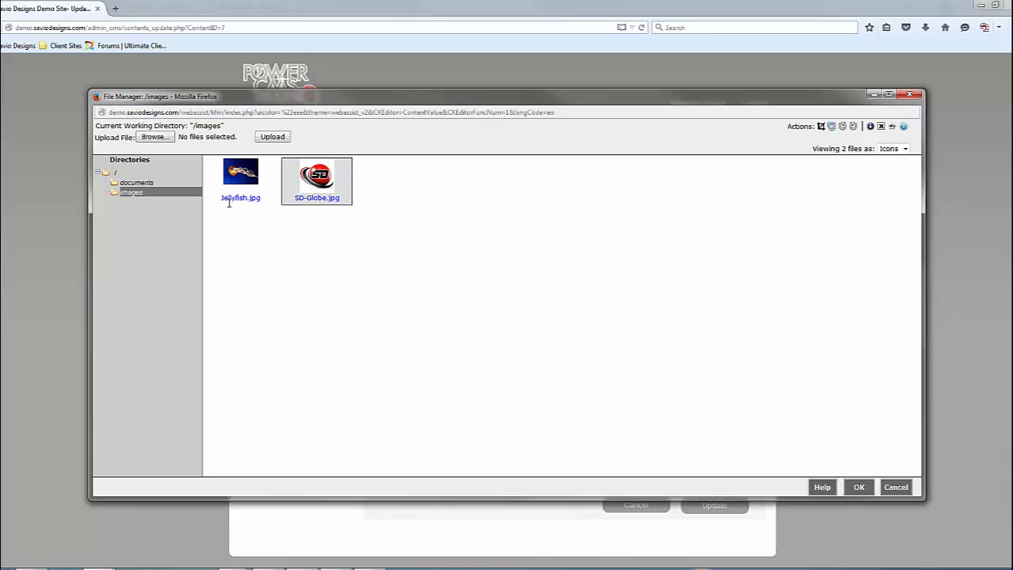
left_click(320, 314)
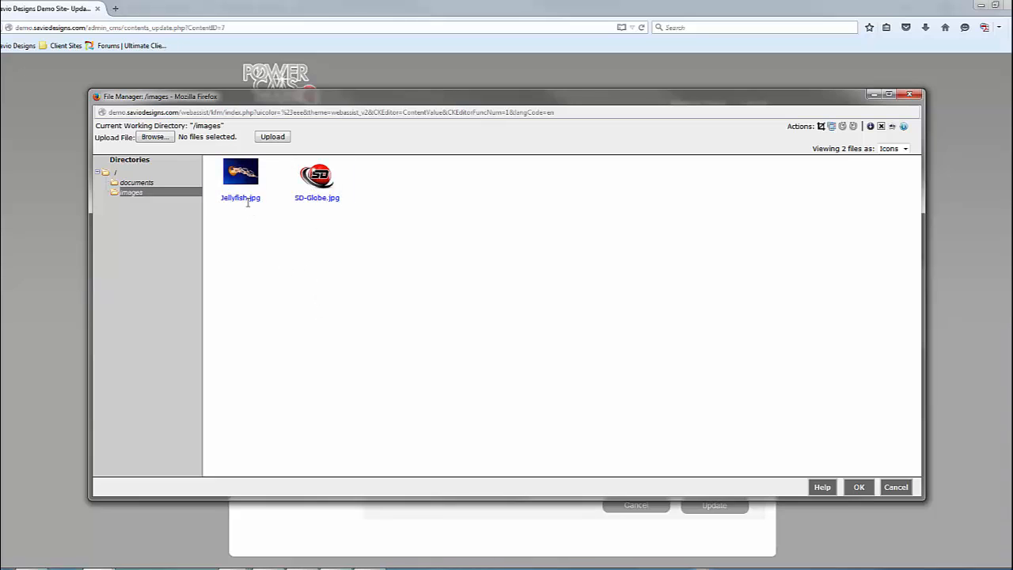
left_click(242, 180)
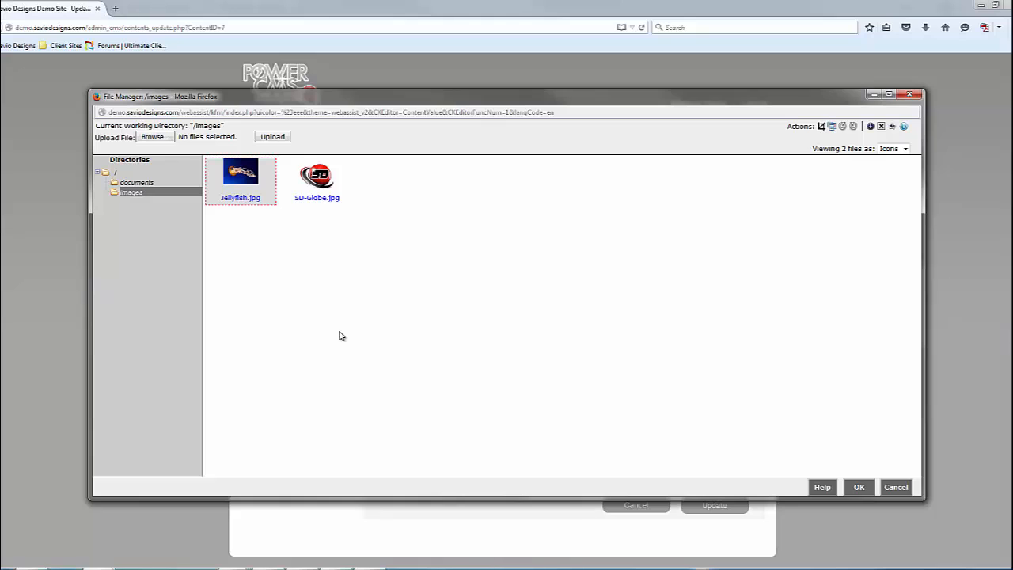
left_click(860, 486)
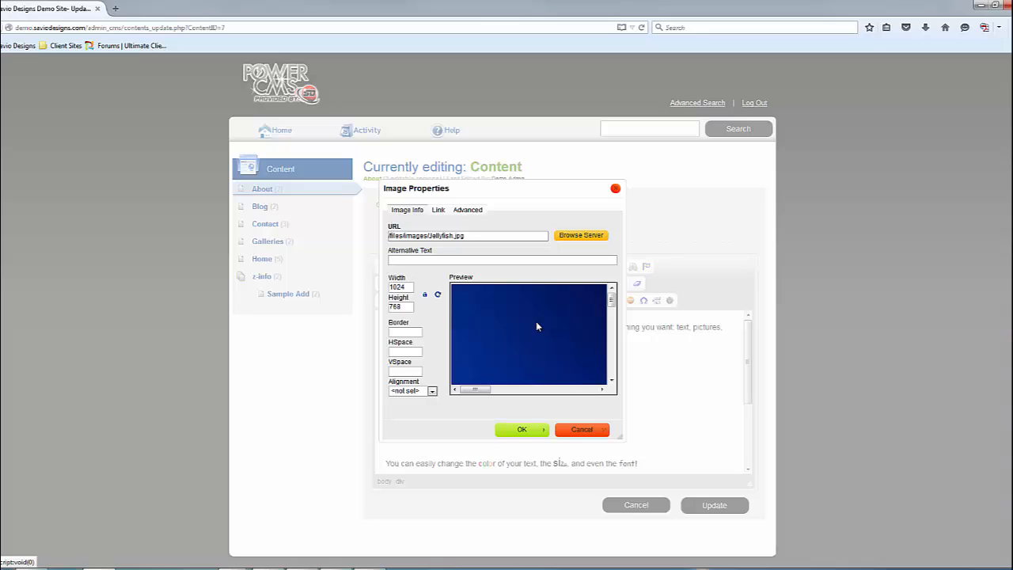
Enter Jellyfish as the image's alternative text and look over the full-size preview
left_click(412, 259)
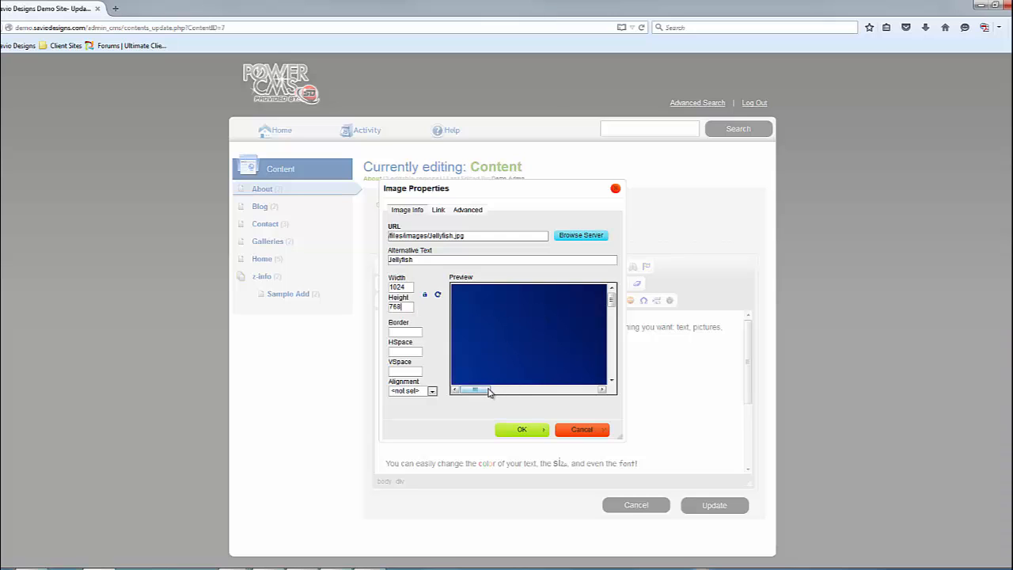
mouse_move(486, 388)
left_mouse_down()
mouse_move(585, 389)
mouse_move(468, 388)
left_mouse_up()
scroll(600, 301, "down", 5)
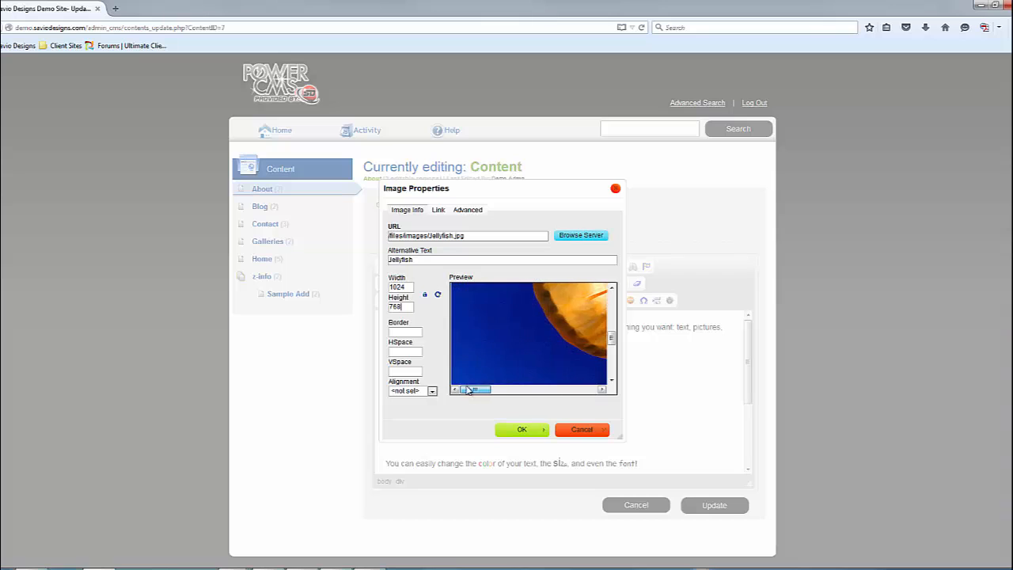
scroll(515, 325, "up", 5)
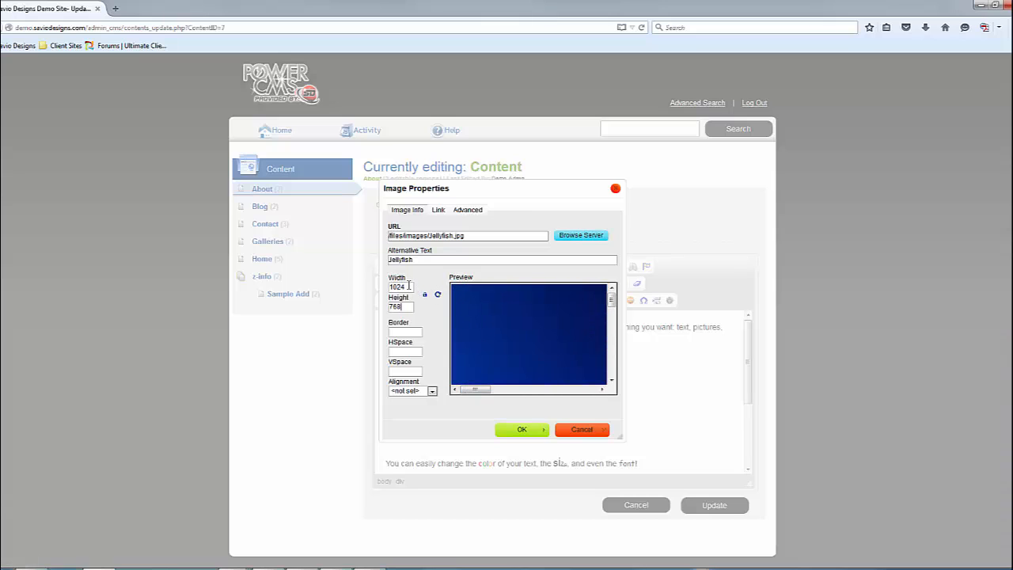
Try an image width of 500, and finally set the width to 75
left_click_drag(408, 287, 349, 289)
type("500")
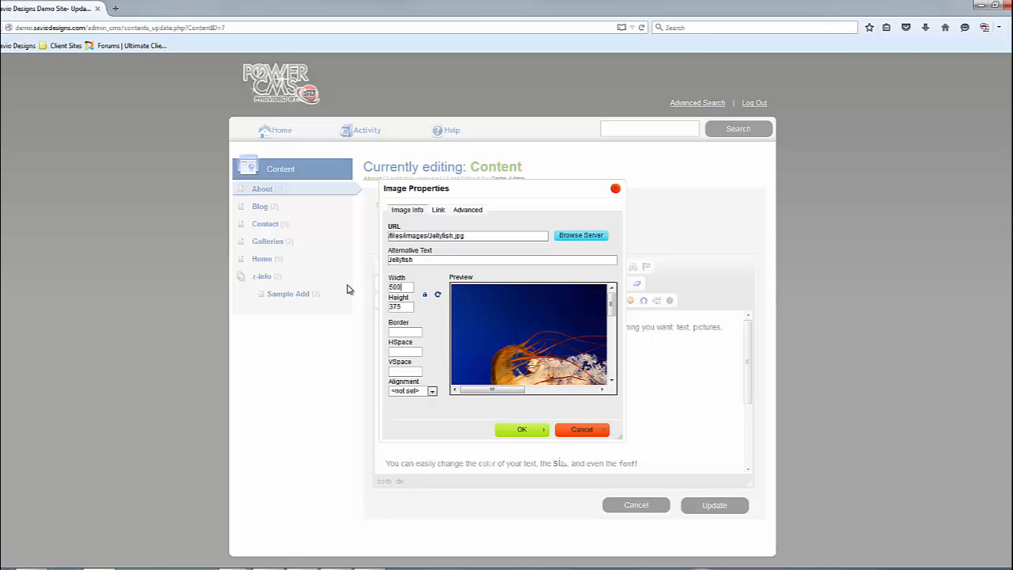
left_click_drag(400, 286, 365, 285)
type("75")
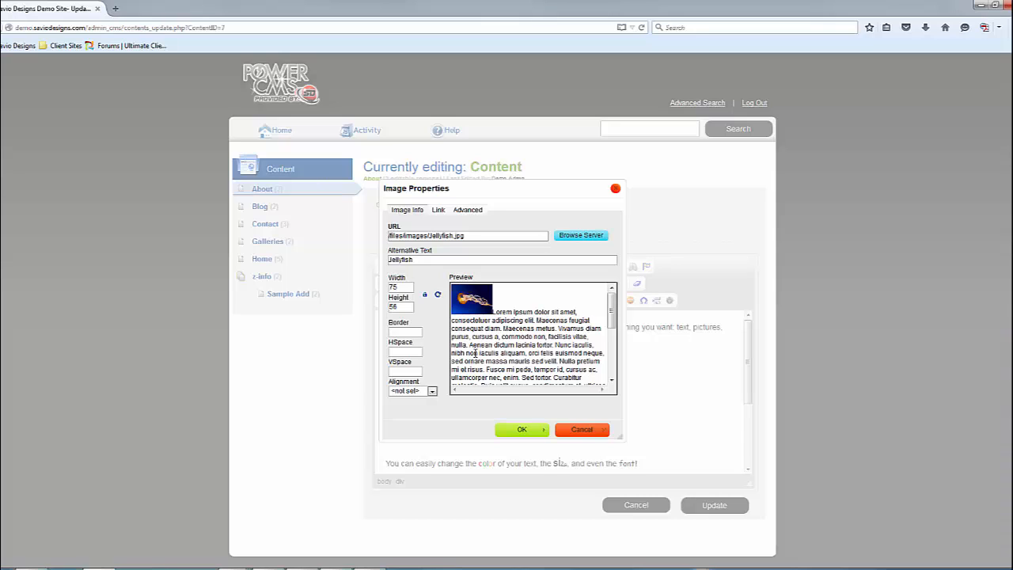
Try image border widths of 10 and 30, and finally set the border to 3
left_click(416, 330)
type("10")
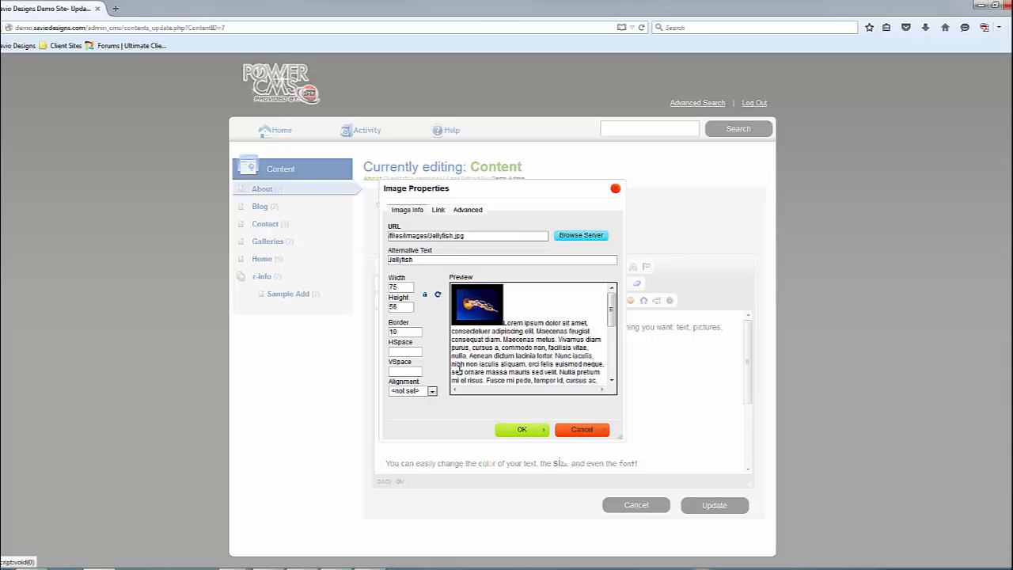
double_click(392, 332)
type("30")
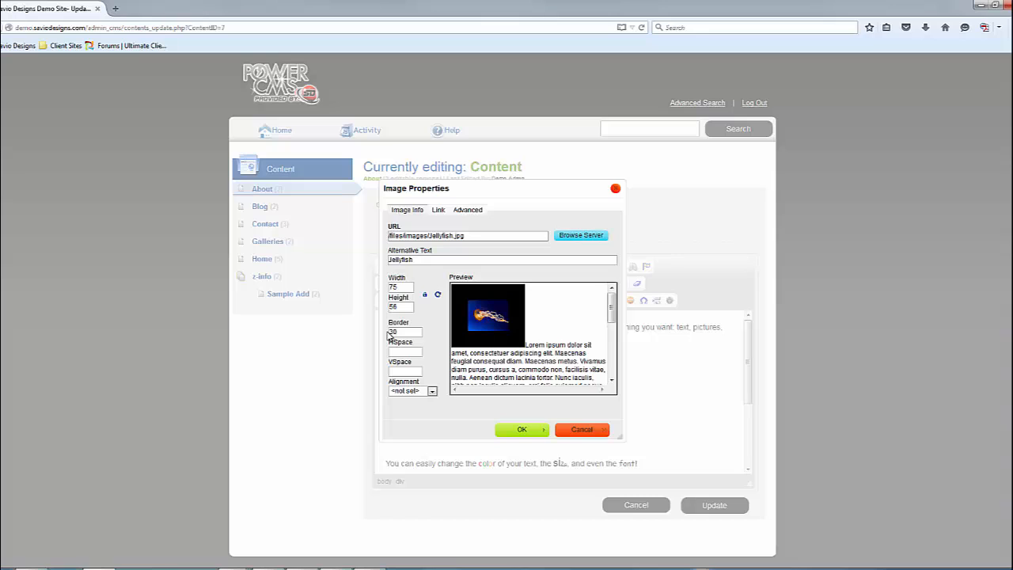
double_click(392, 332)
type("3")
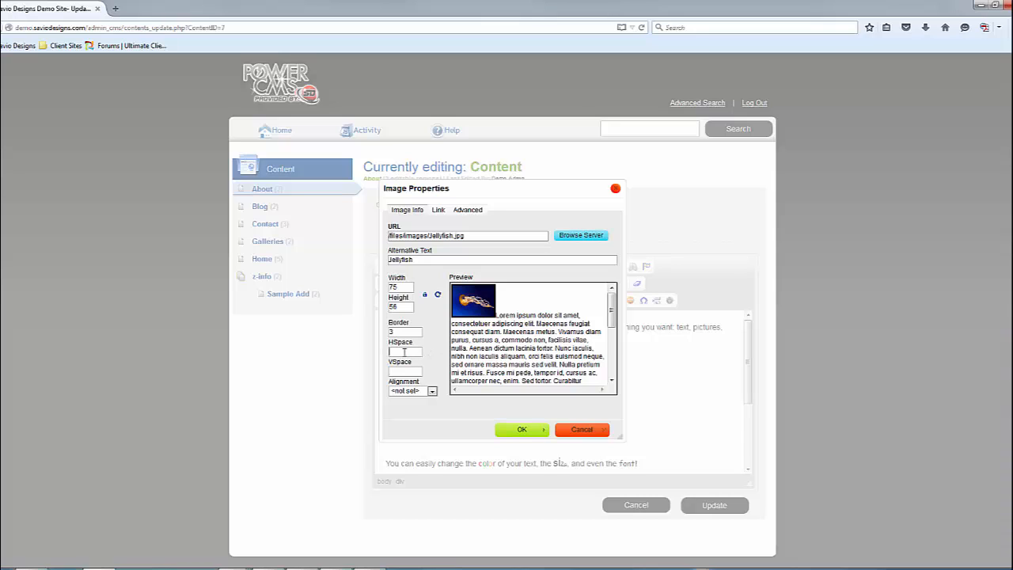
Set both the horizontal and the vertical spacing around the image to 10
type("10")
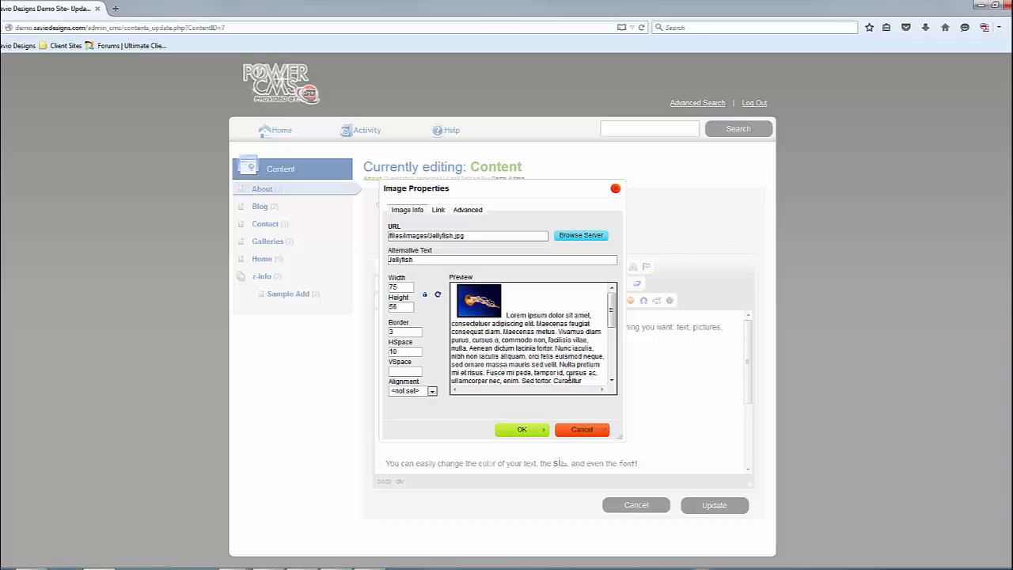
key("Tab")
type("10")
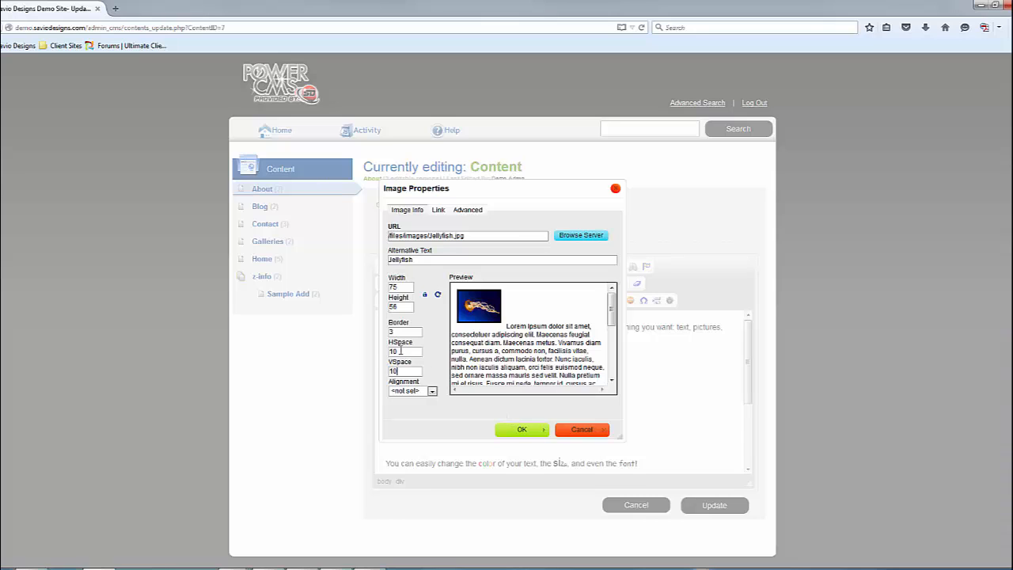
Try a horizontal and vertical image spacing of 50, and set both back to 10
left_click_drag(400, 351, 375, 377)
type("5050")
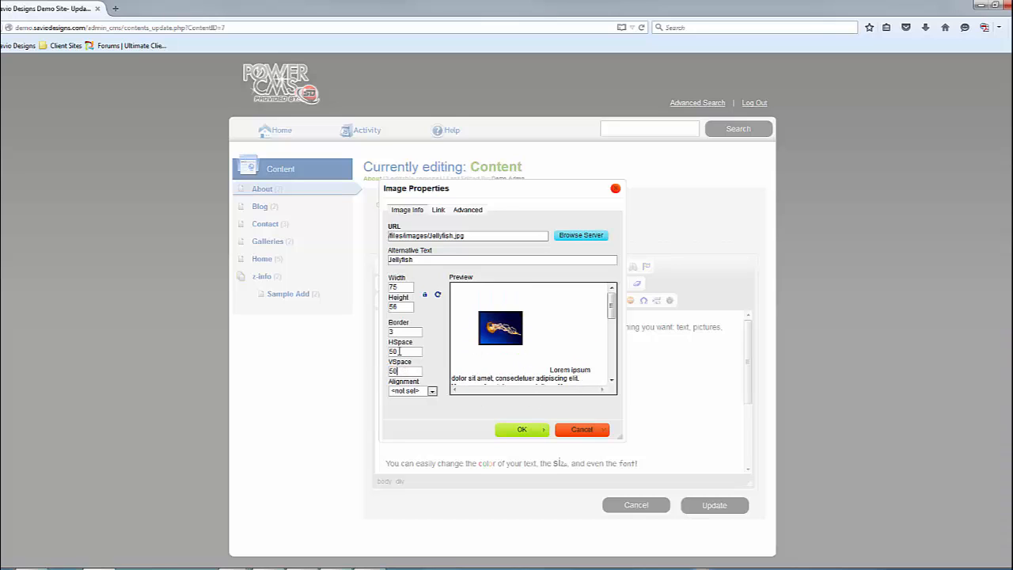
left_click_drag(400, 351, 384, 372)
type("10")
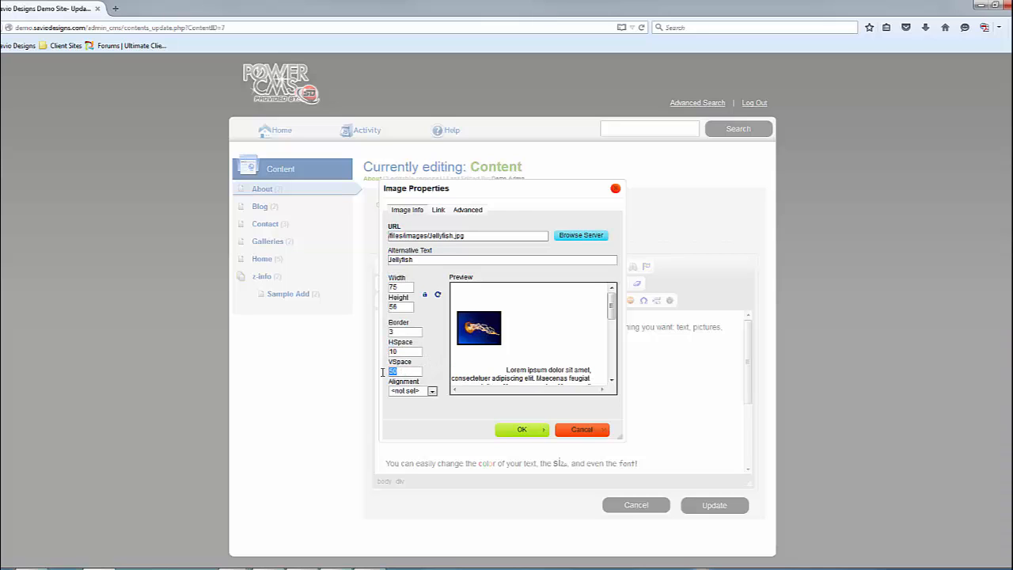
type("10")
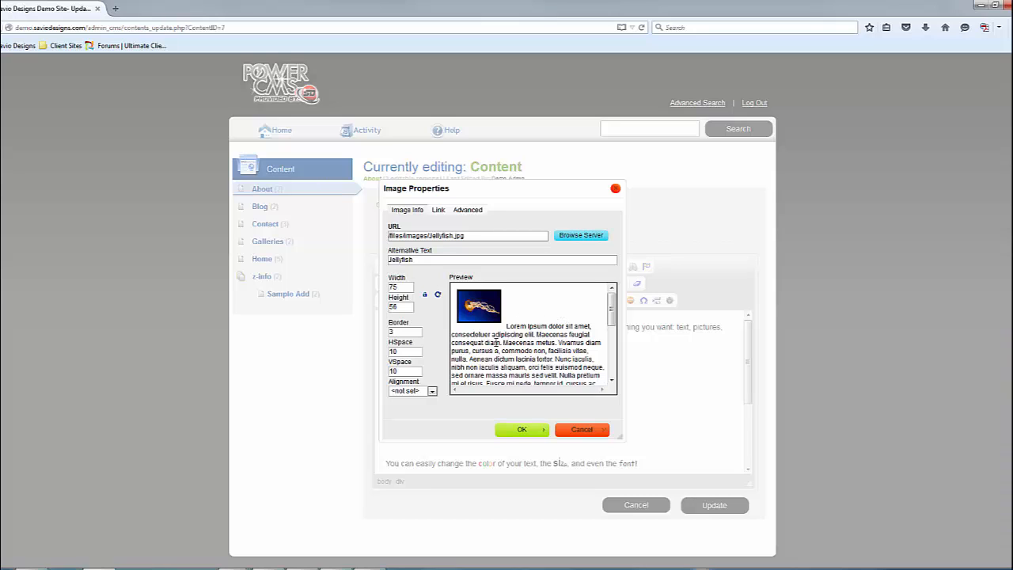
Try the Left and Right alignments for the jellyfish image, and finally set the alignment to Left
left_click(432, 391)
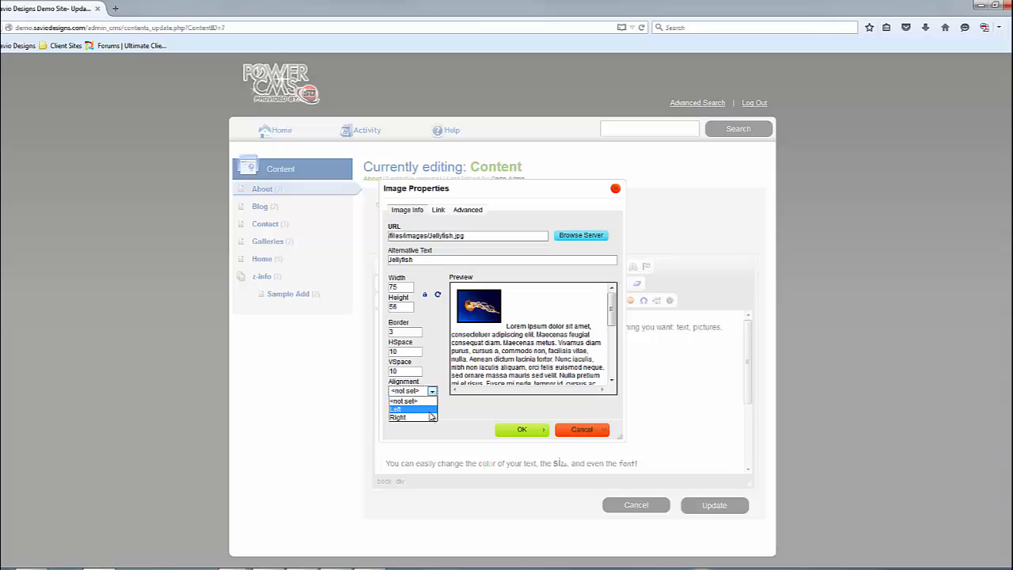
left_click(428, 409)
left_click(424, 391)
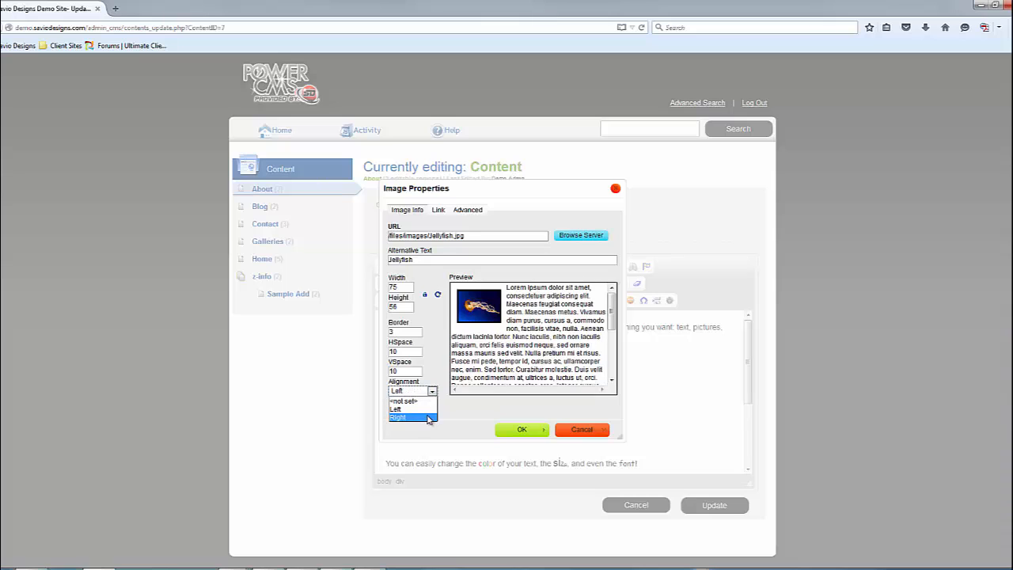
left_click(396, 417)
left_click(422, 393)
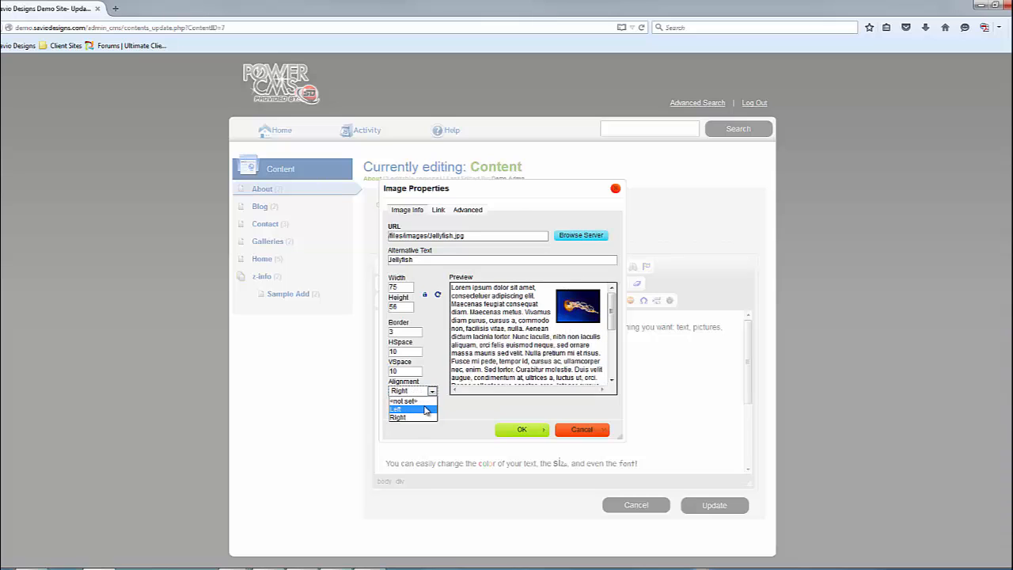
left_click(398, 409)
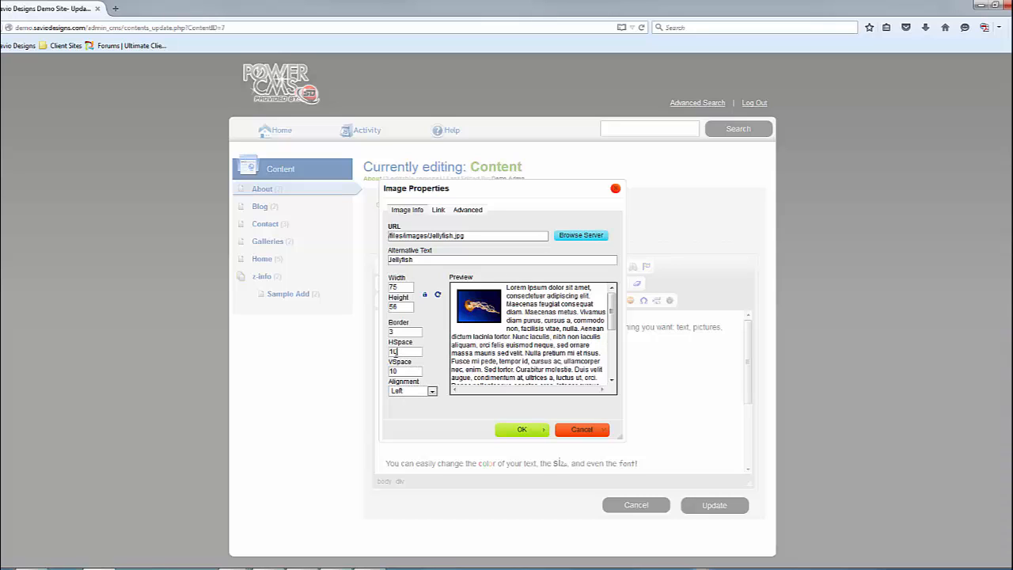
Try a spacing of 20 around the left-aligned image in both directions, and return both values to 10
left_click_drag(398, 351, 388, 352)
type("20")
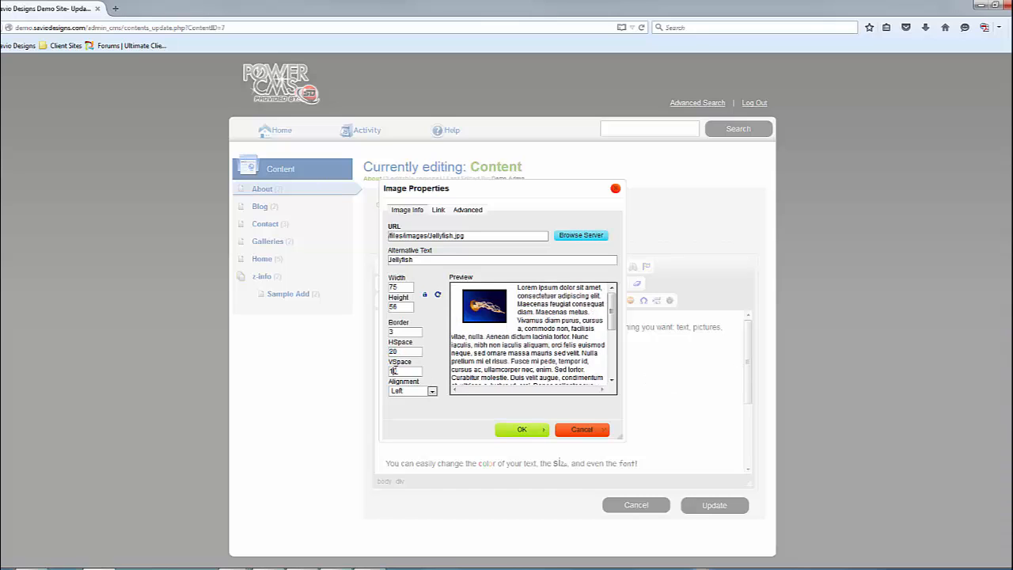
left_click_drag(394, 370, 380, 371)
type("20")
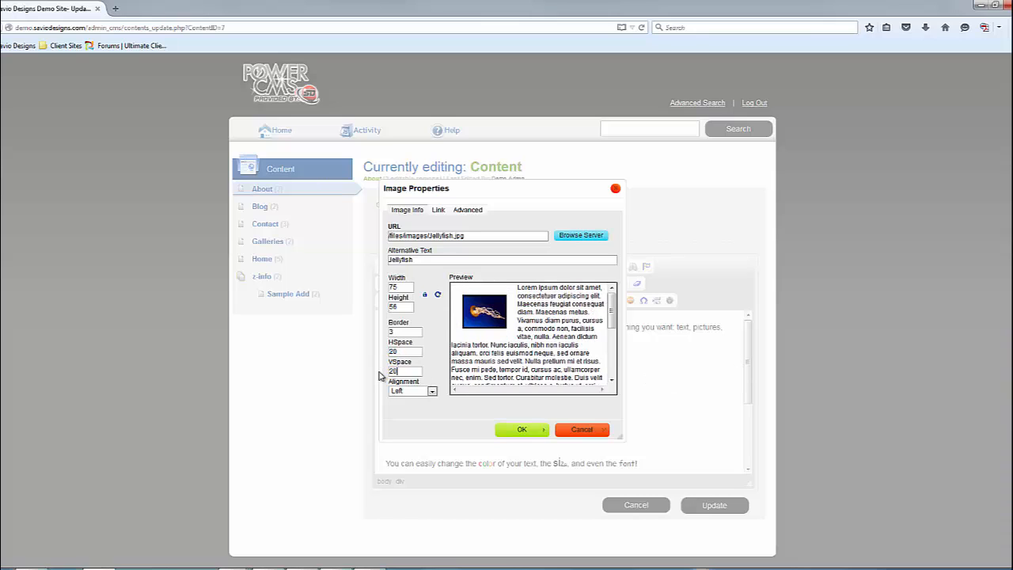
left_click_drag(401, 370, 340, 374)
type("10")
left_click_drag(407, 352, 363, 356)
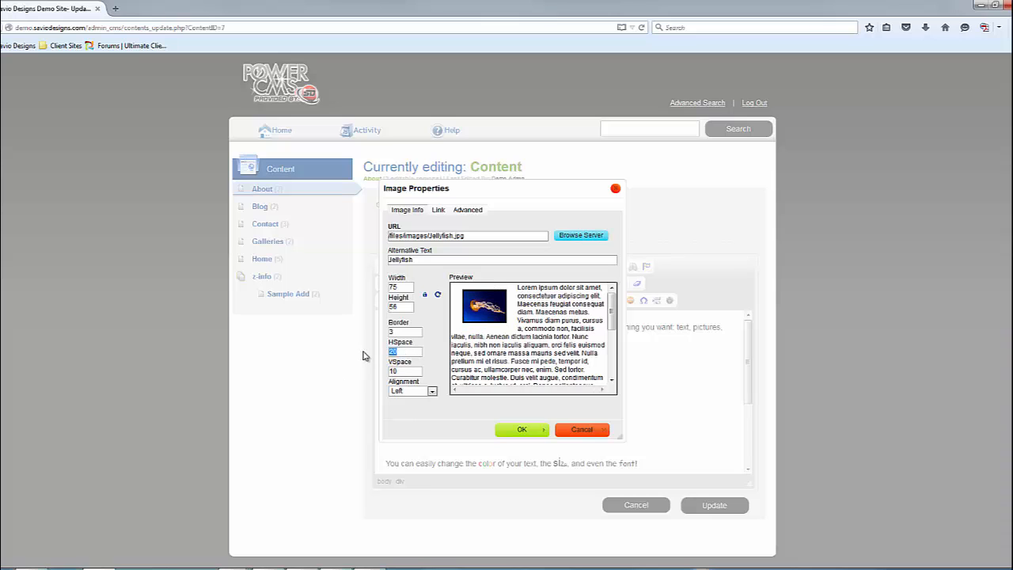
type("10")
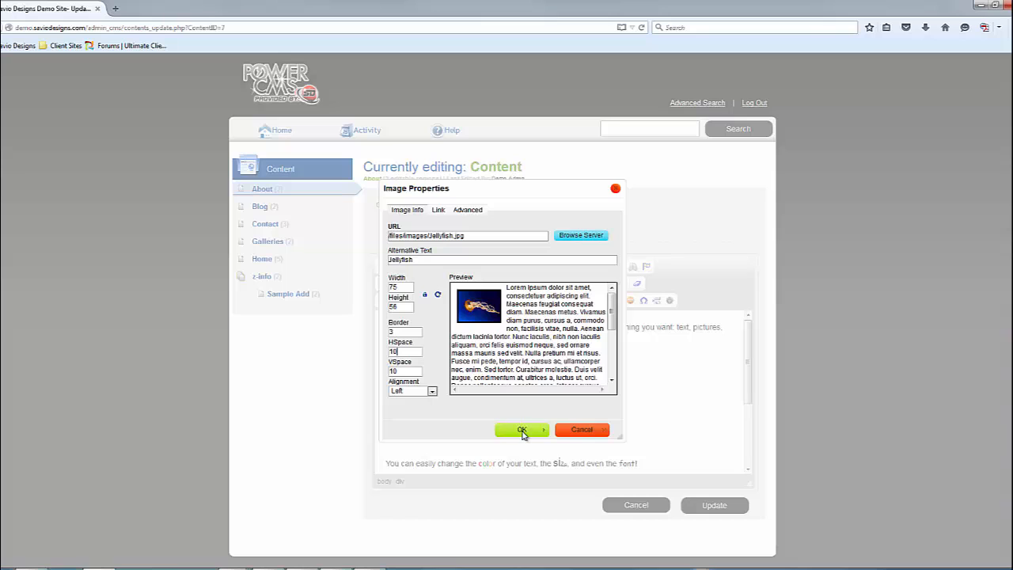
Insert the jellyfish image into the content, and reopen its image properties to review and confirm them
left_click(521, 430)
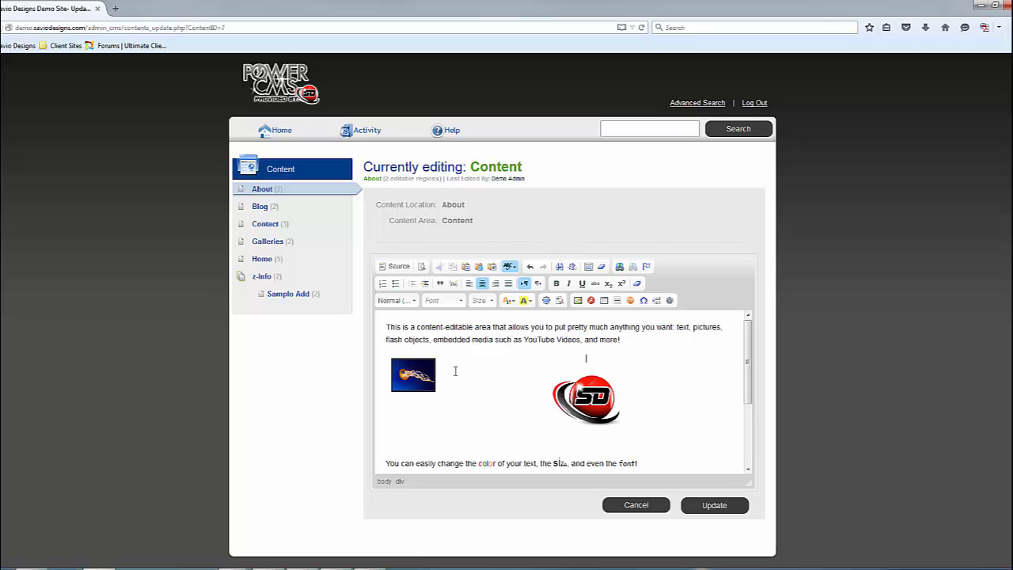
double_click(408, 370)
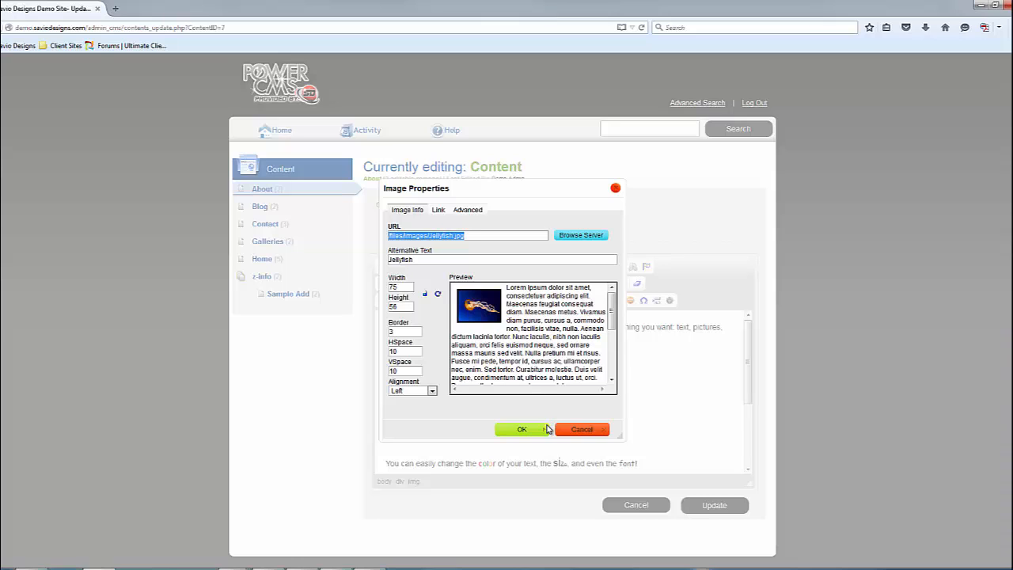
left_click(531, 427)
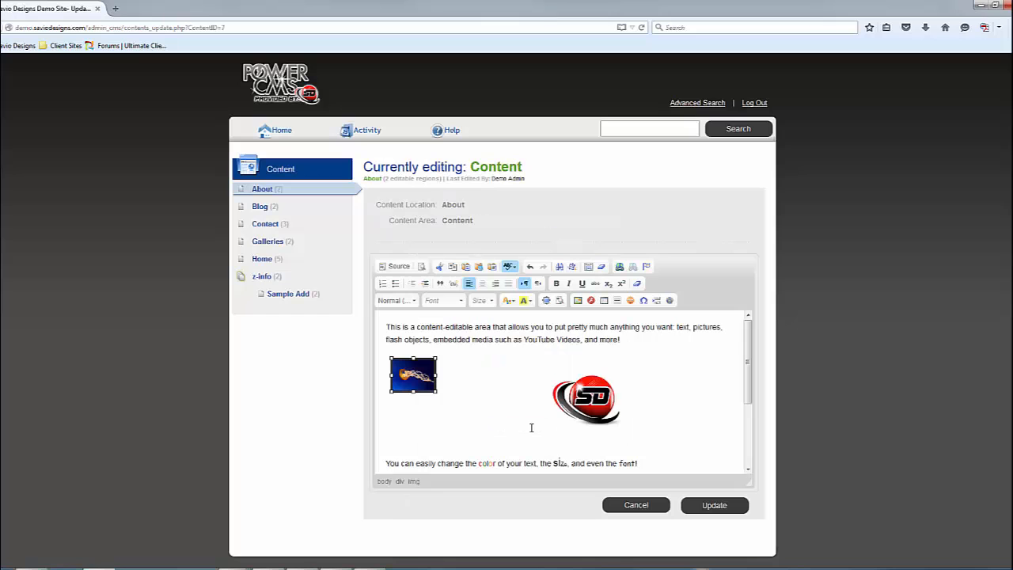
Enlarge the inserted jellyfish image to about three times its size and move it to the start of the opening paragraph
left_click(455, 388)
left_click(406, 377)
left_click_drag(439, 392, 530, 466)
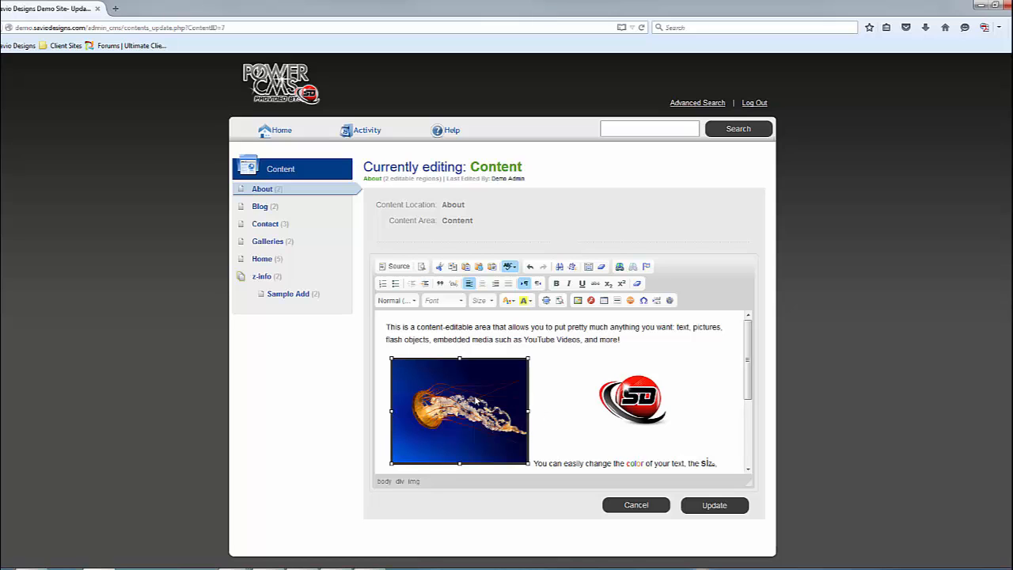
left_click_drag(475, 401, 384, 327)
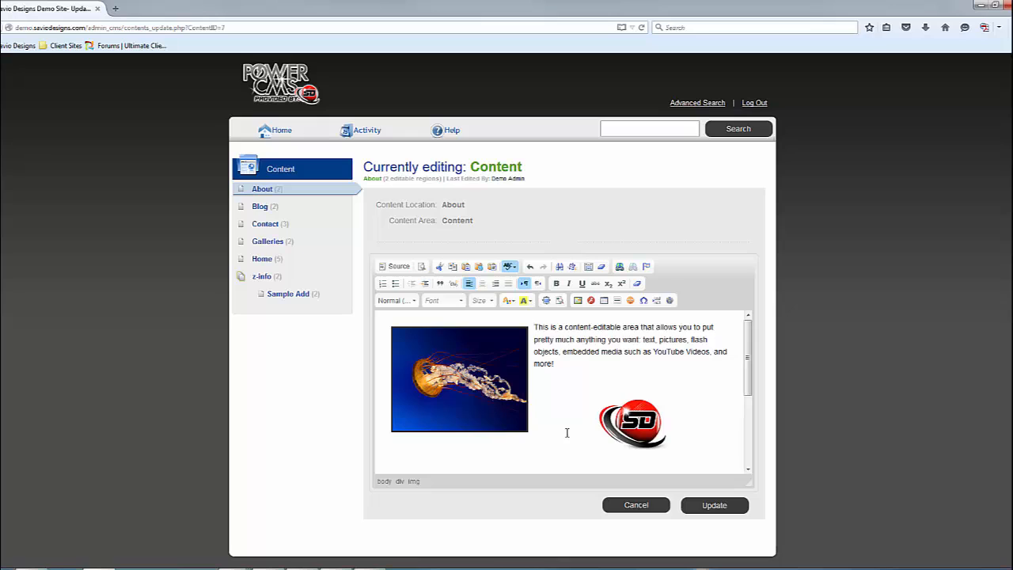
Add blank lines above the opening paragraph beside the image and between that paragraph and the SD logo
left_click_drag(534, 326, 567, 341)
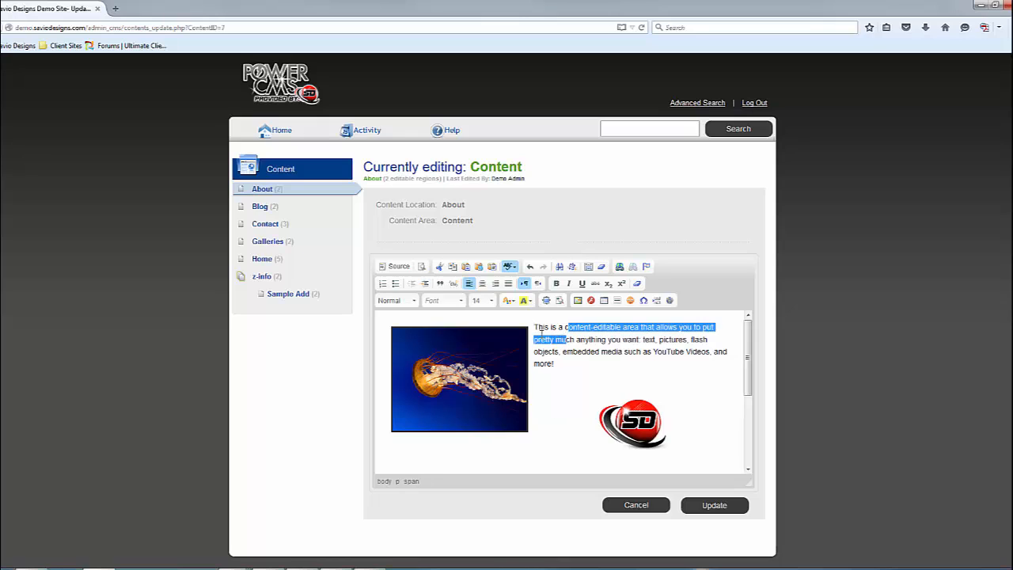
left_click(540, 327)
key("Return")
key("Return")
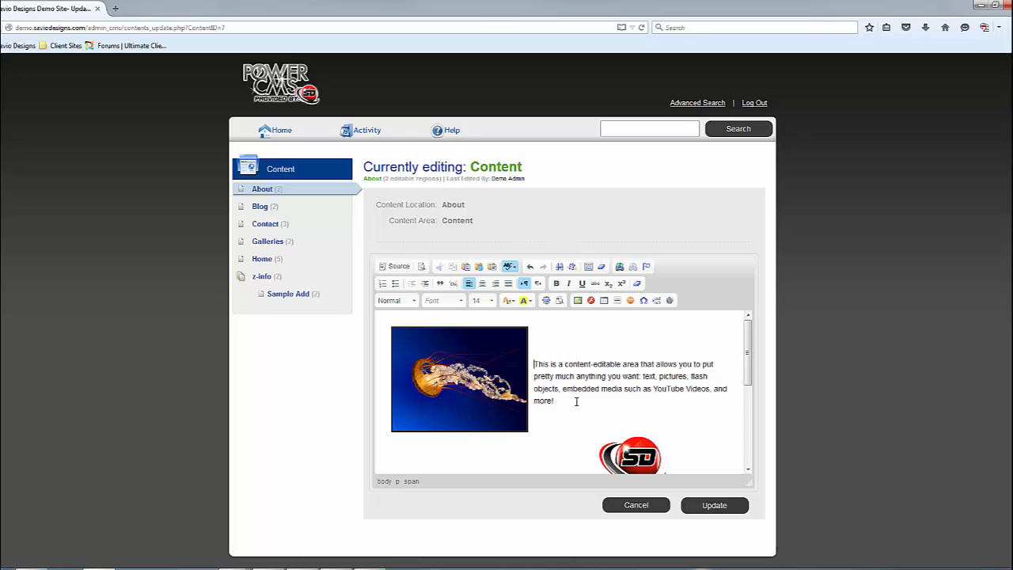
key("Return")
key("Return")
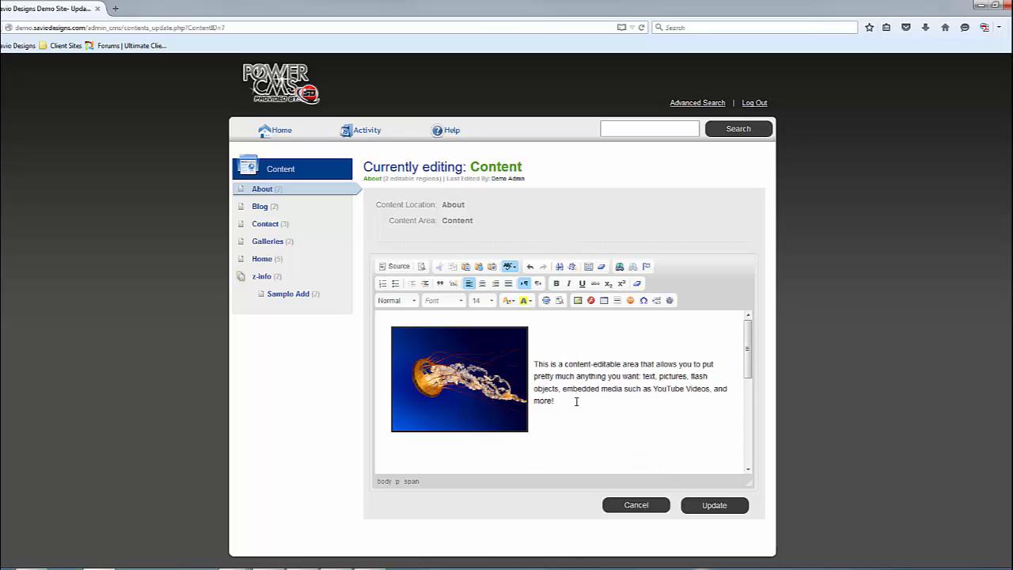
Shrink the jellyfish image slightly and remove one blank line above the opening paragraph
left_click(525, 430)
left_click_drag(528, 432, 510, 420)
left_click(525, 341)
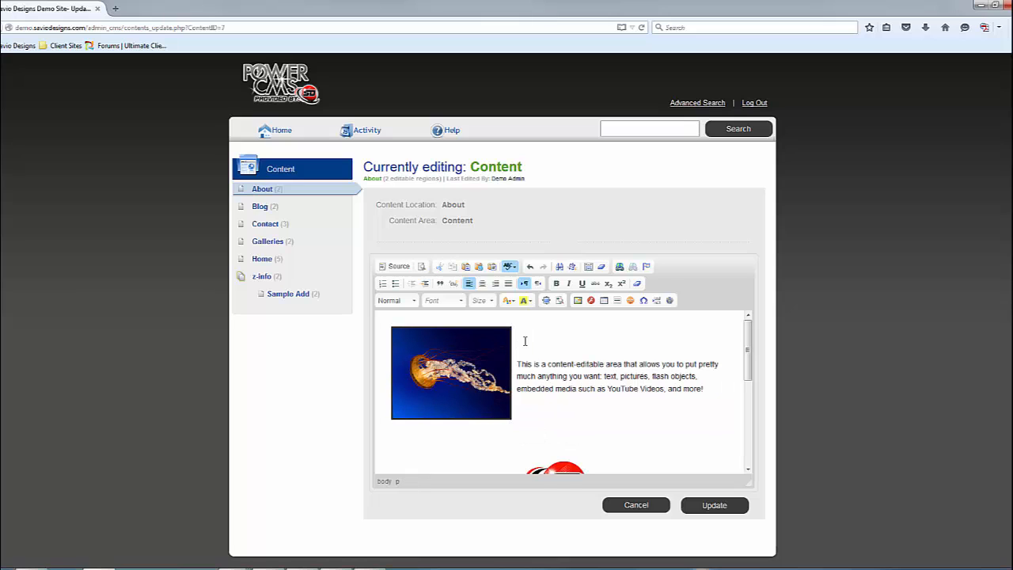
key("Delete")
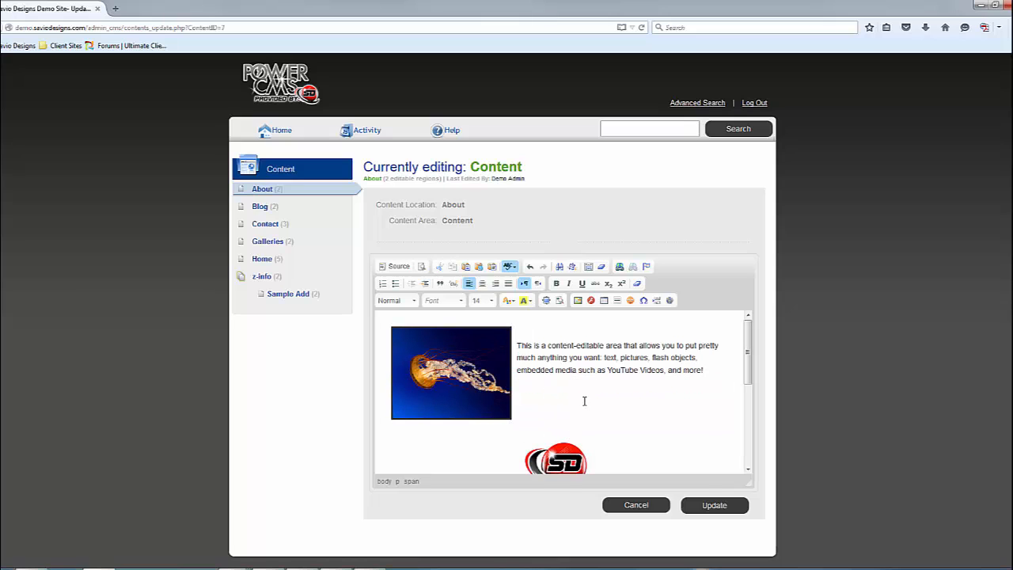
Save the content update, and switch to the live demo site to refresh the About page and check the image
left_click(723, 512)
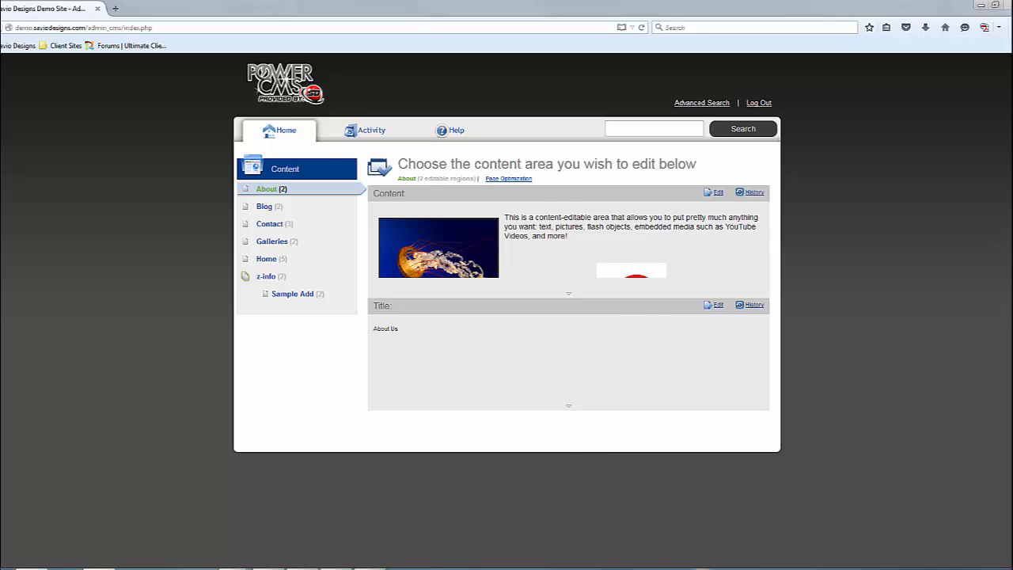
left_click(32, 569)
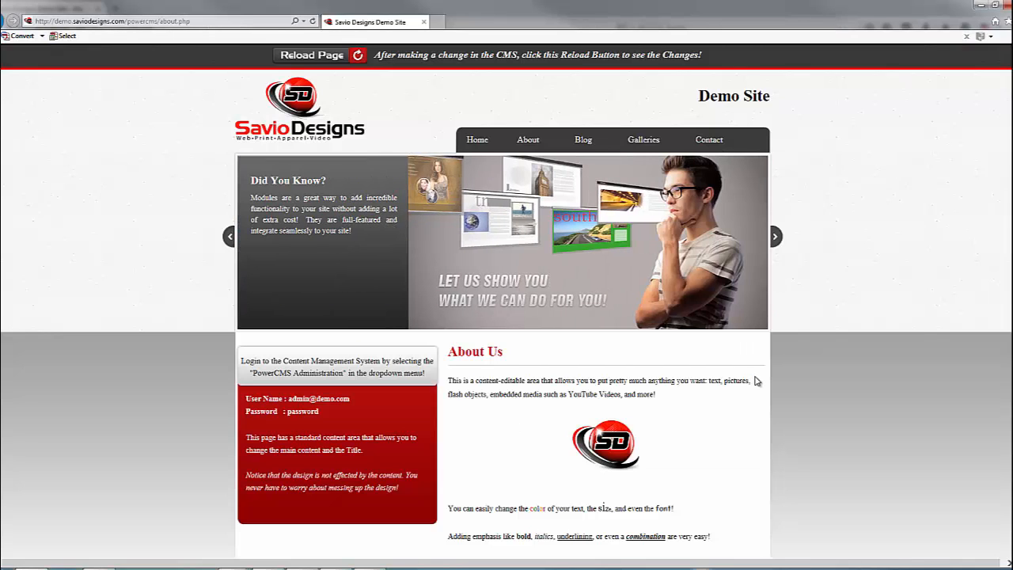
right_click(756, 377)
left_click(787, 289)
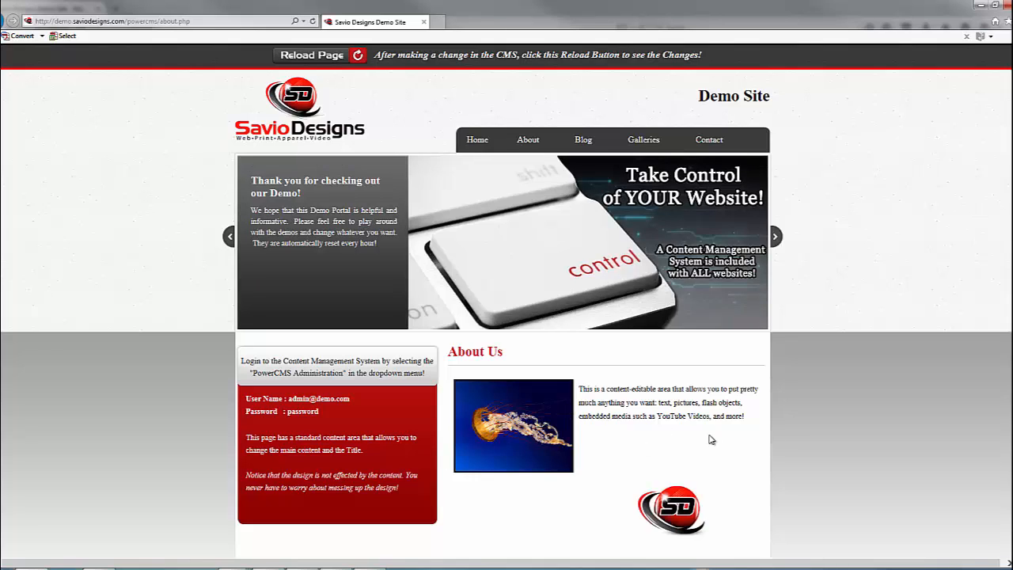
scroll(638, 453, "down", 2)
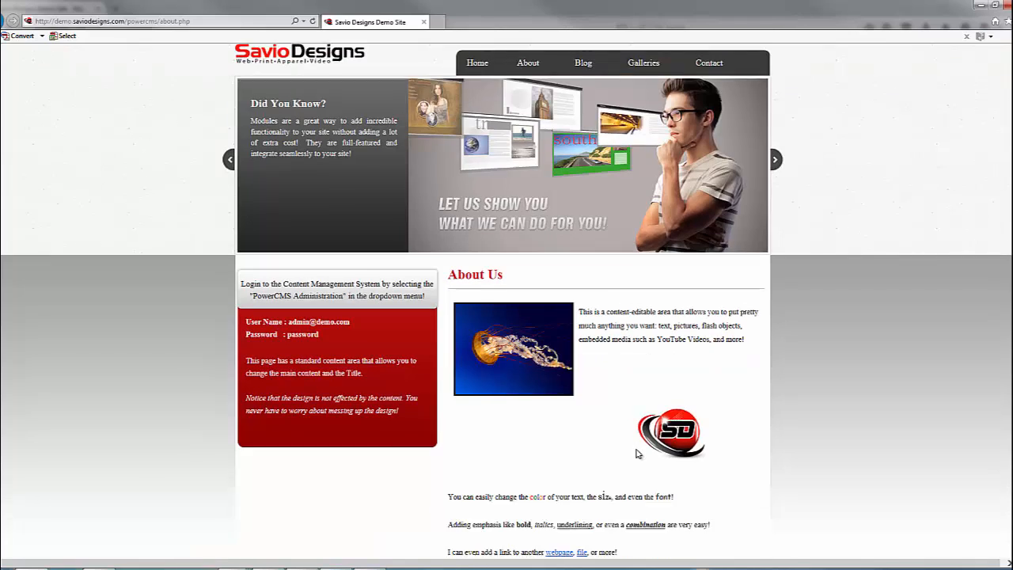
scroll(638, 454, "up", 1)
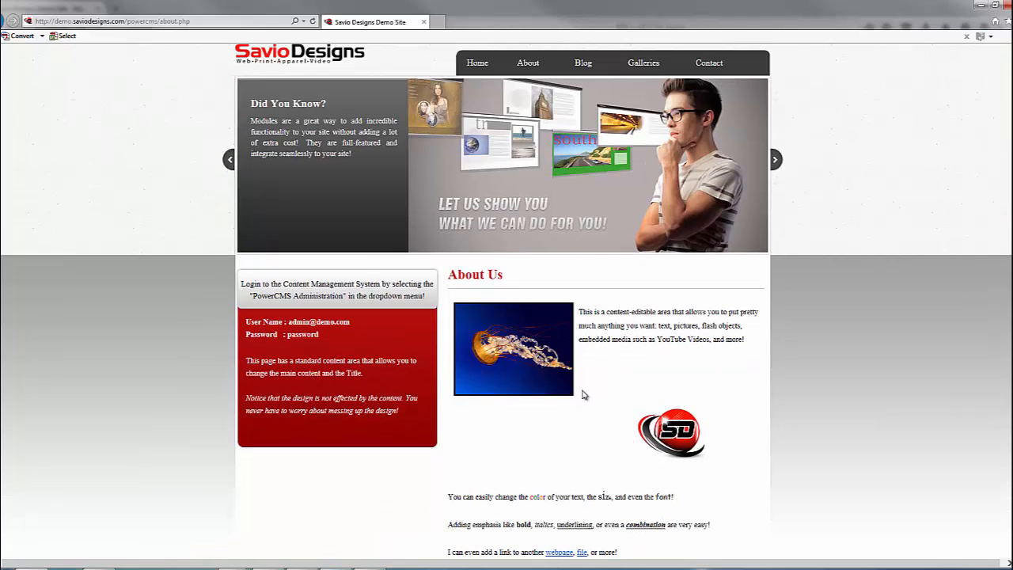